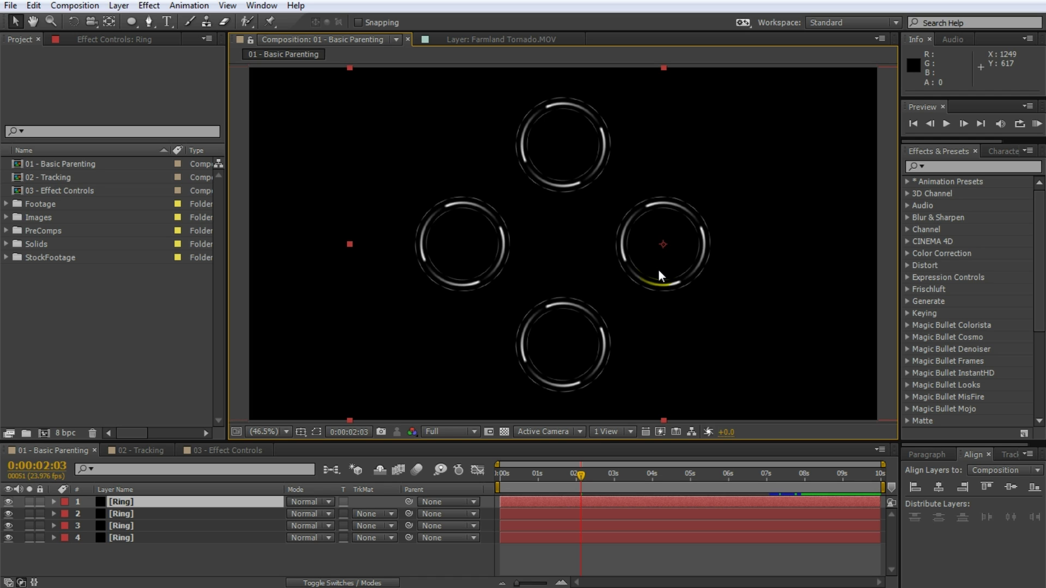
- Try moving and rotating all four Ring layers together, undoing each change
shift+click(154, 535)
drag(554, 273, 586, 266)
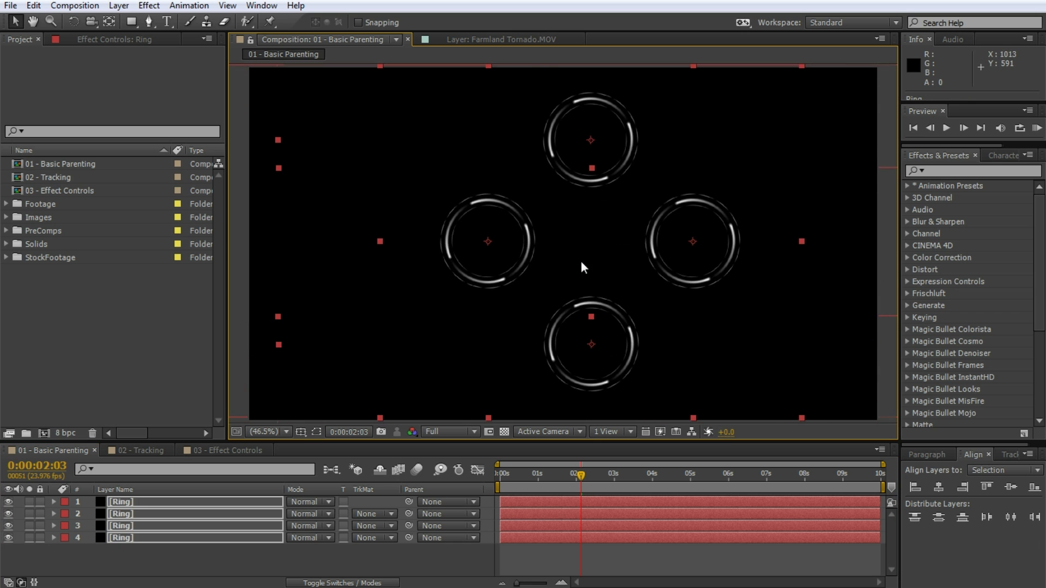
key(ctrl+z)
key(w)
drag(583, 267, 553, 250)
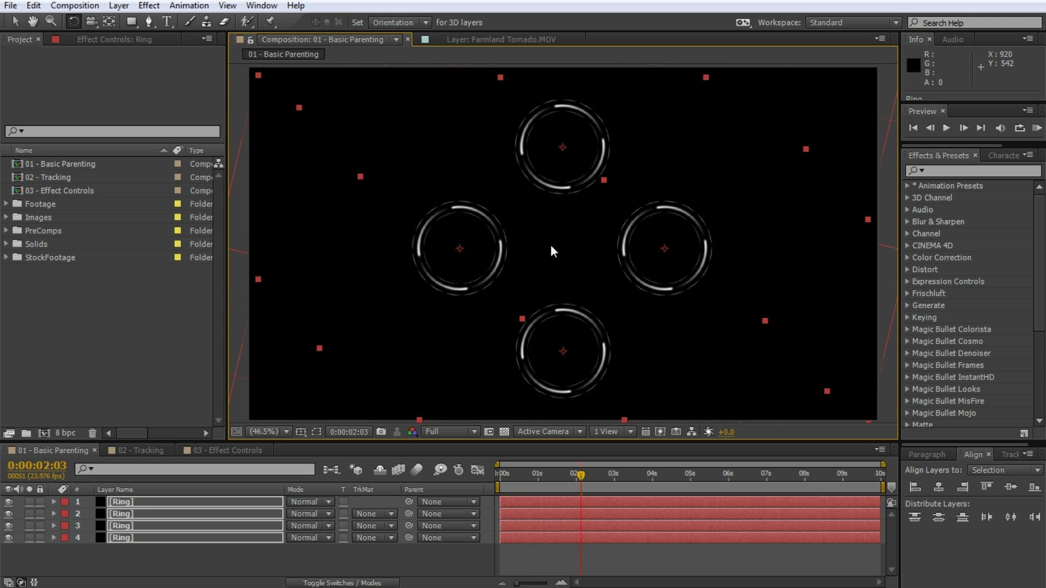
key(ctrl+z)
- Nudge the four selected Ring layers together with the Selection tool and deselect them
key(v)
drag(770, 247, 703, 262)
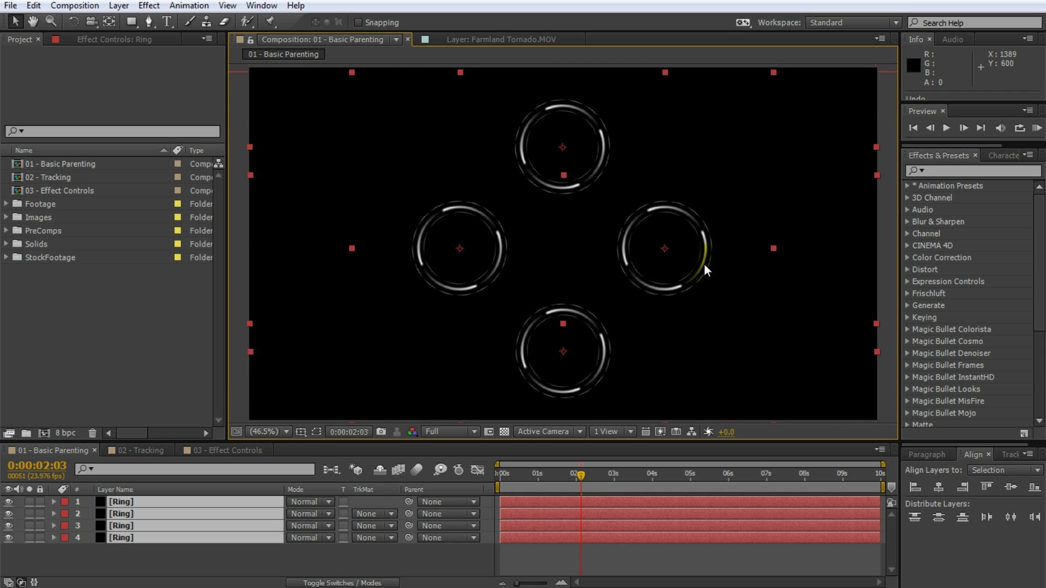
click(463, 557)
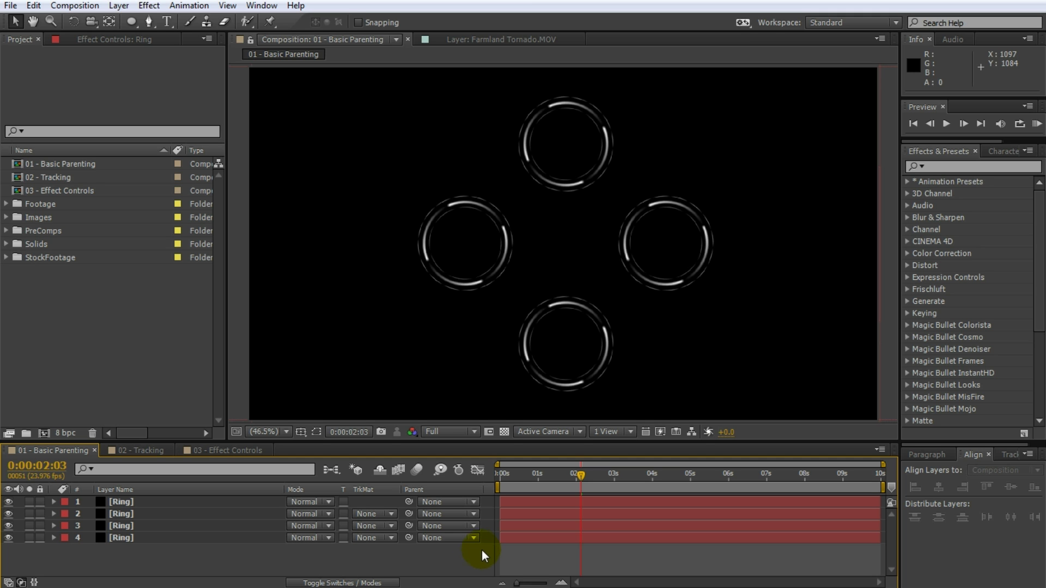
- Add a null object to the 01 - Basic Parenting composition and rename it Parent
click(119, 5)
mouse_move(133, 23)
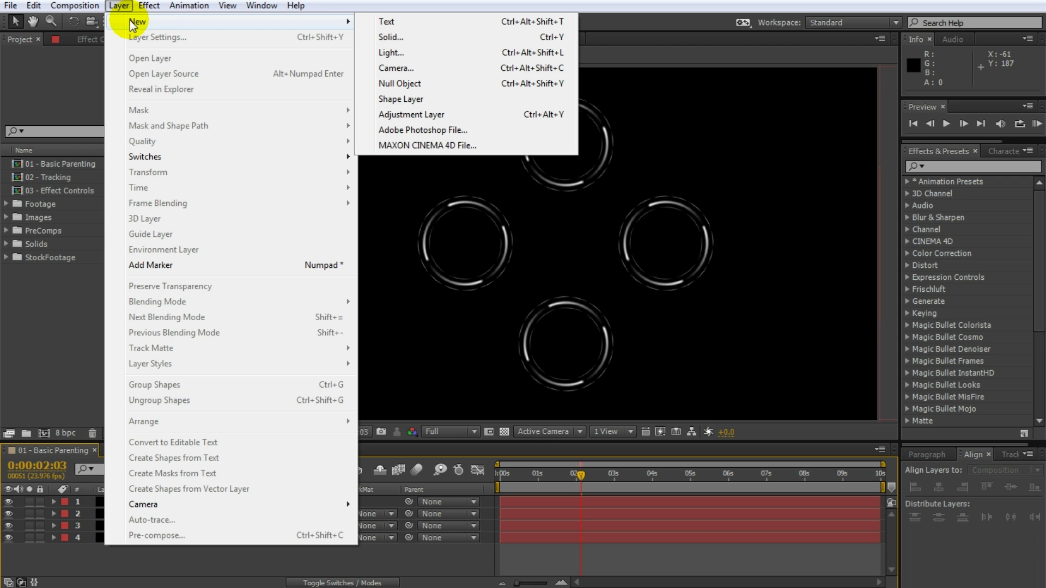
click(403, 83)
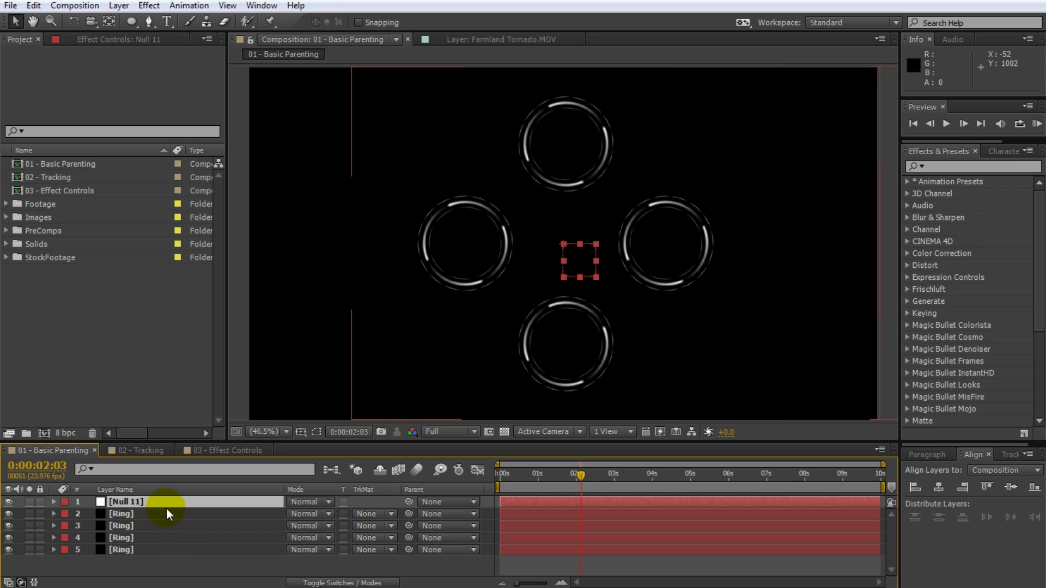
key(Return)
text(P)
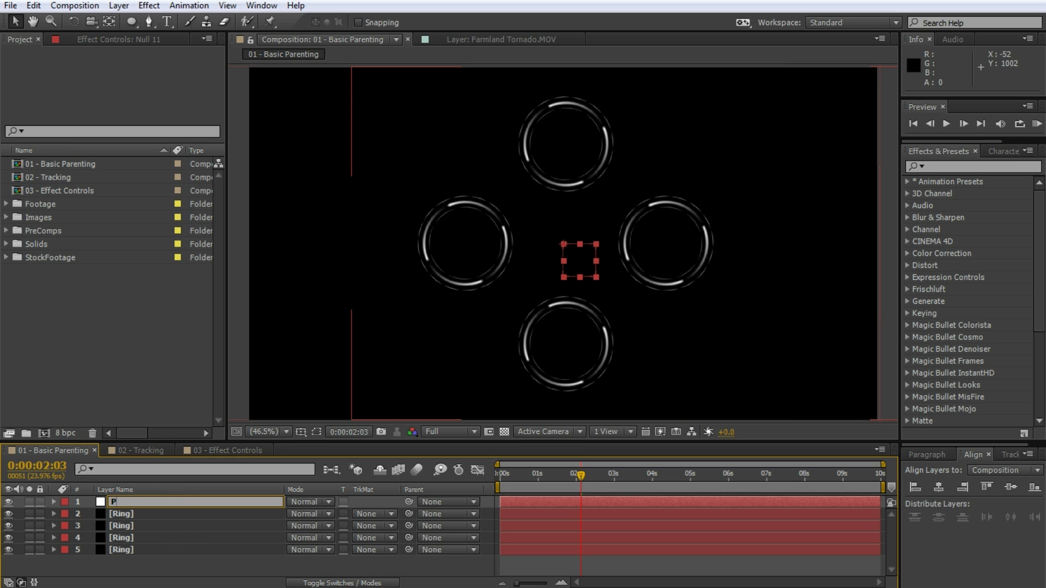
text(arent)
key(Return)
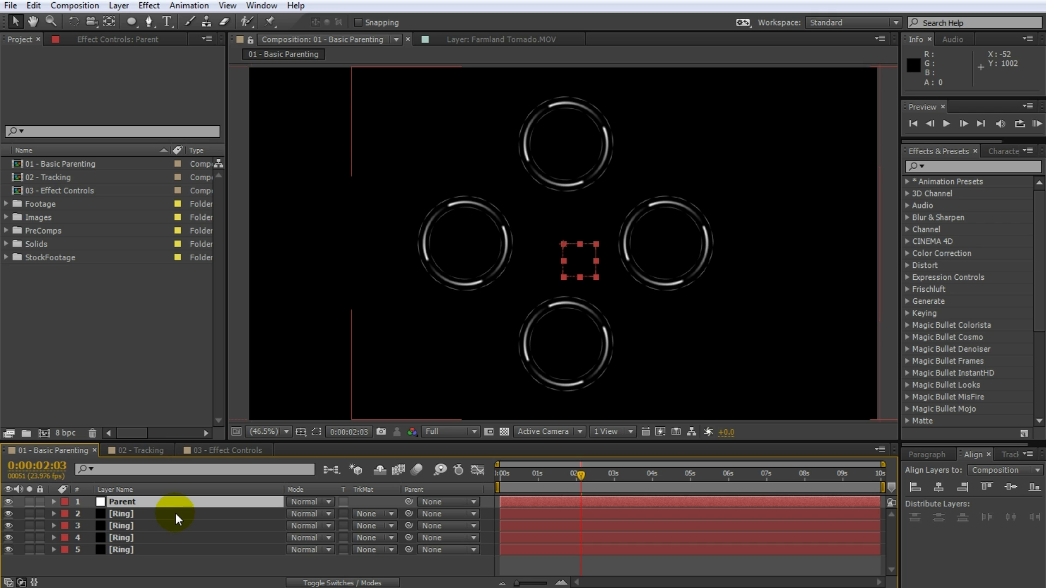
- Parent all four Ring layers to the Parent null
click(175, 514)
shift+click(145, 552)
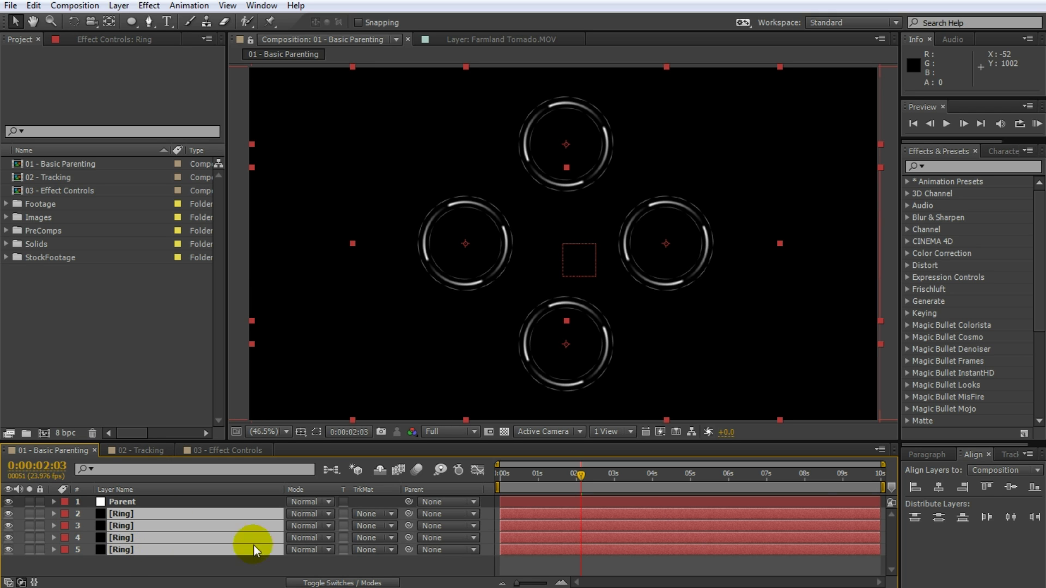
drag(409, 514, 136, 501)
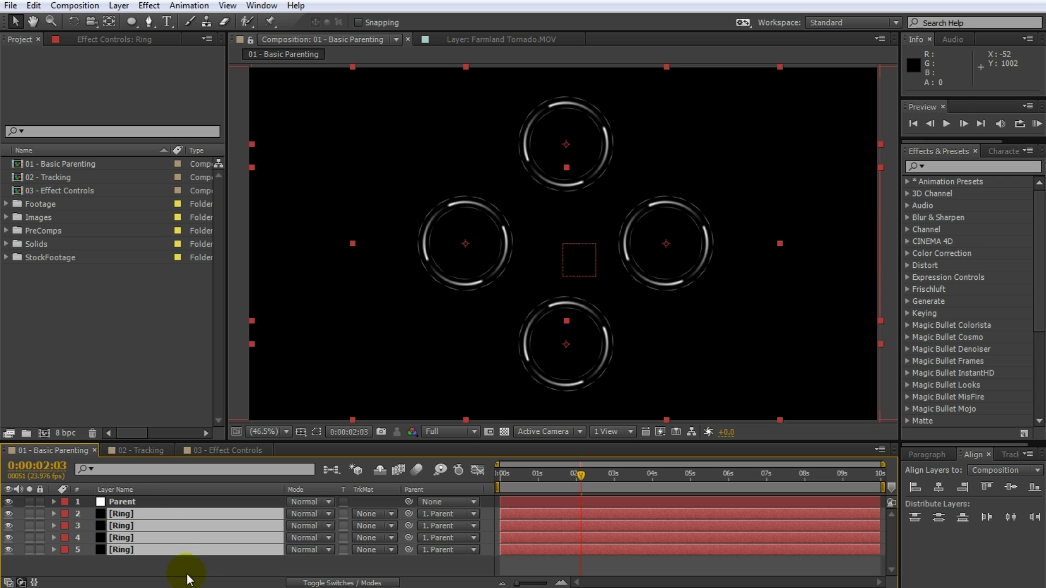
click(185, 564)
- Move the Parent null slightly up and to the right, and test rotating it with the rings attached
click(129, 501)
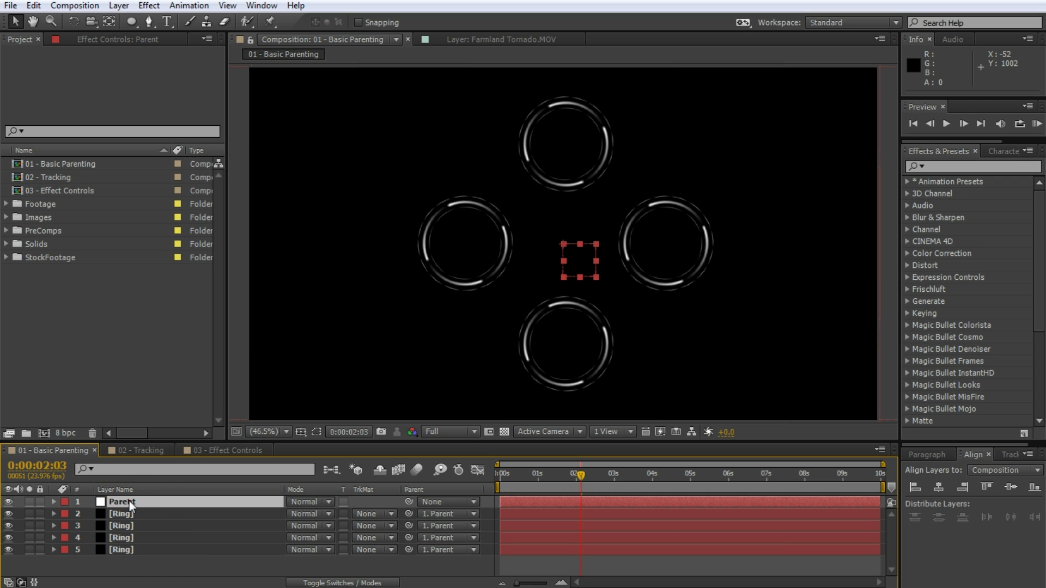
drag(584, 259, 607, 270)
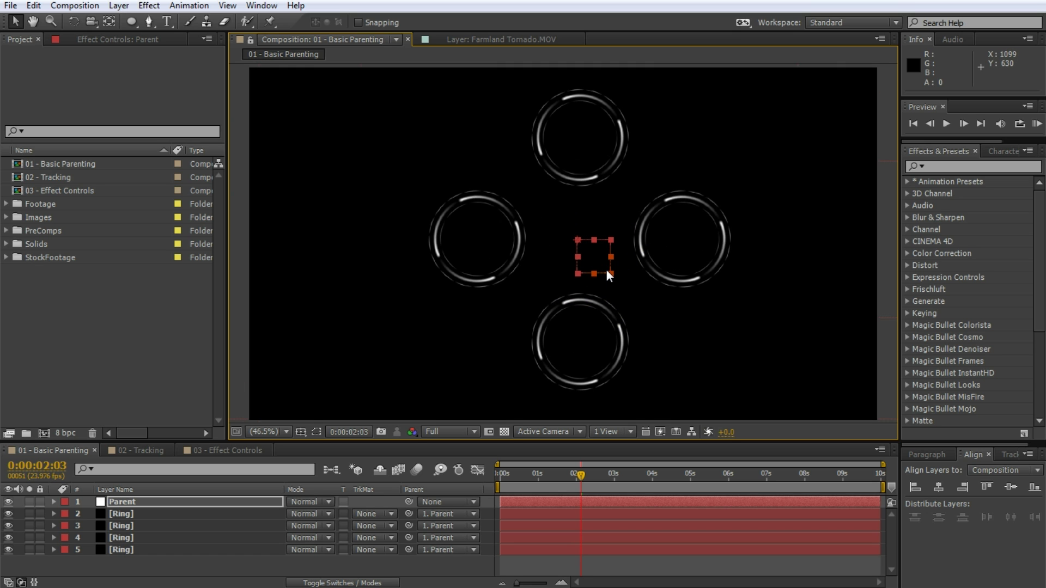
key(w)
mouse_move(604, 269)
mouse_down()
mouse_move(614, 238)
mouse_move(600, 213)
mouse_move(612, 257)
mouse_move(604, 268)
mouse_up()
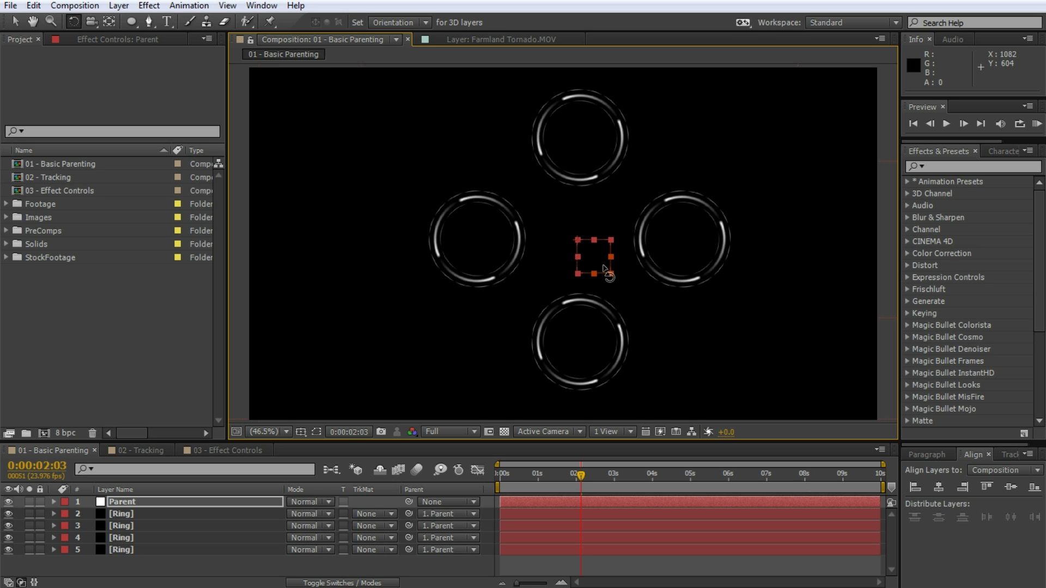
key(v)
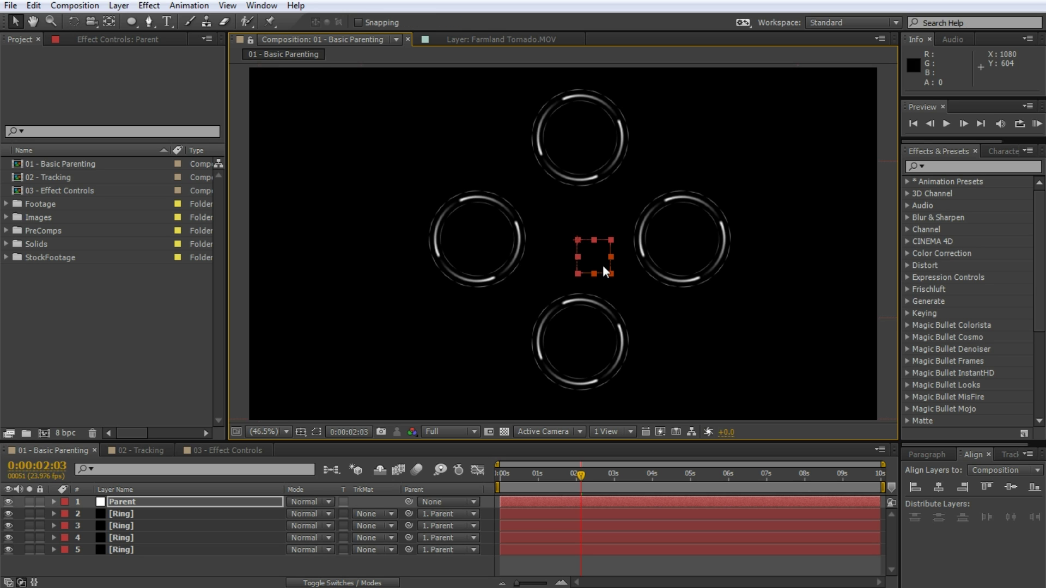
- Add the expression time*50 to the Parent null's Rotation property
click(140, 502)
key(r)
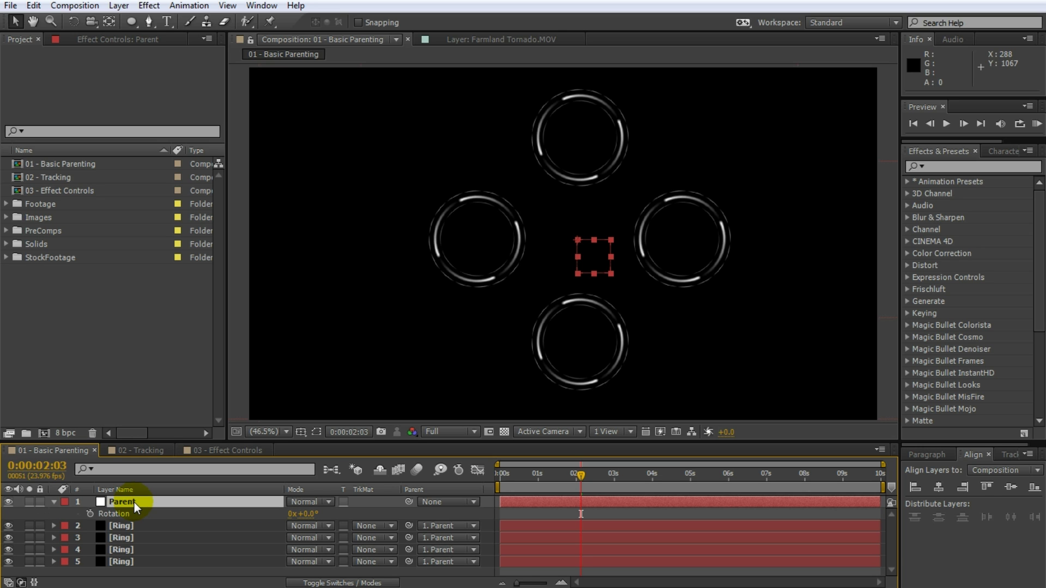
alt+click(91, 513)
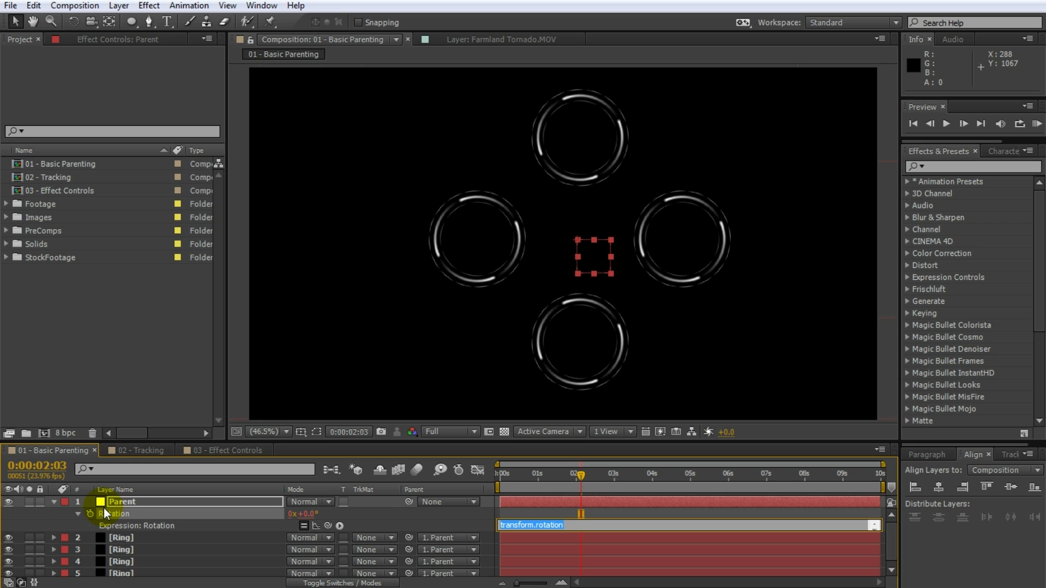
text(time*)
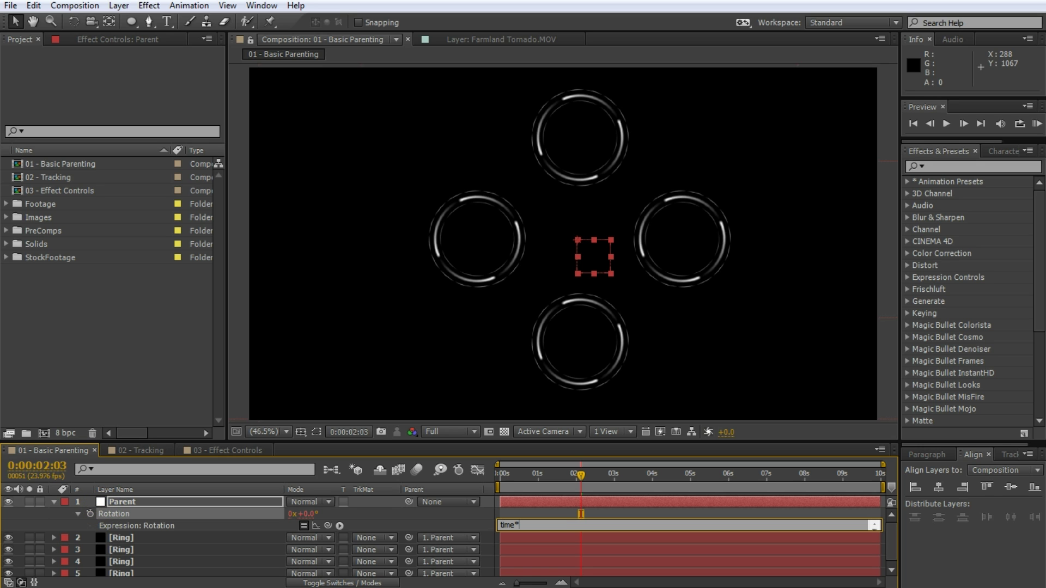
text(50)
click(527, 512)
- Hide the Parent null and preview the ring rotation from the start of the composition
click(564, 473)
drag(563, 472, 486, 489)
click(541, 513)
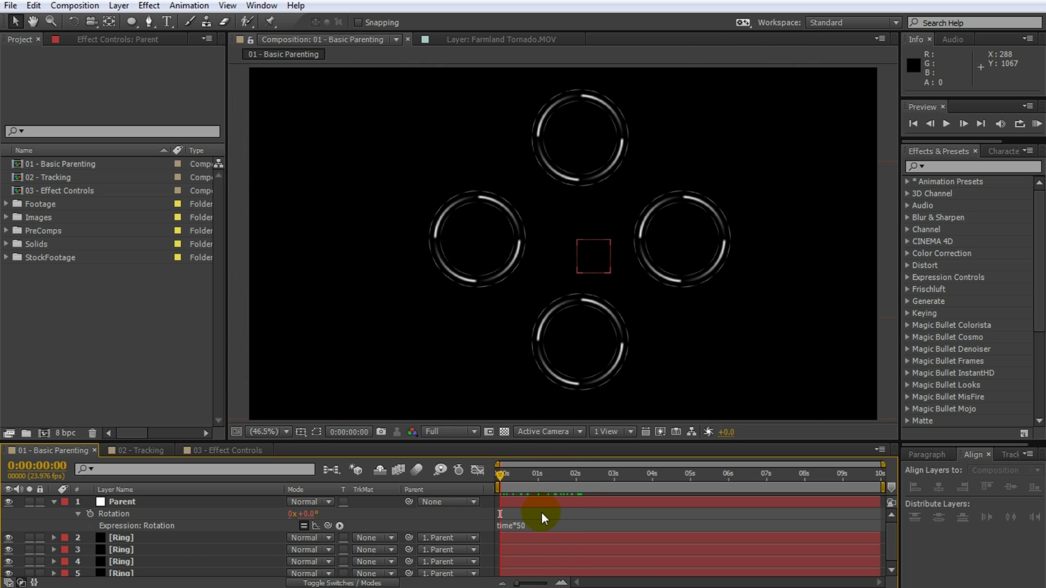
click(8, 502)
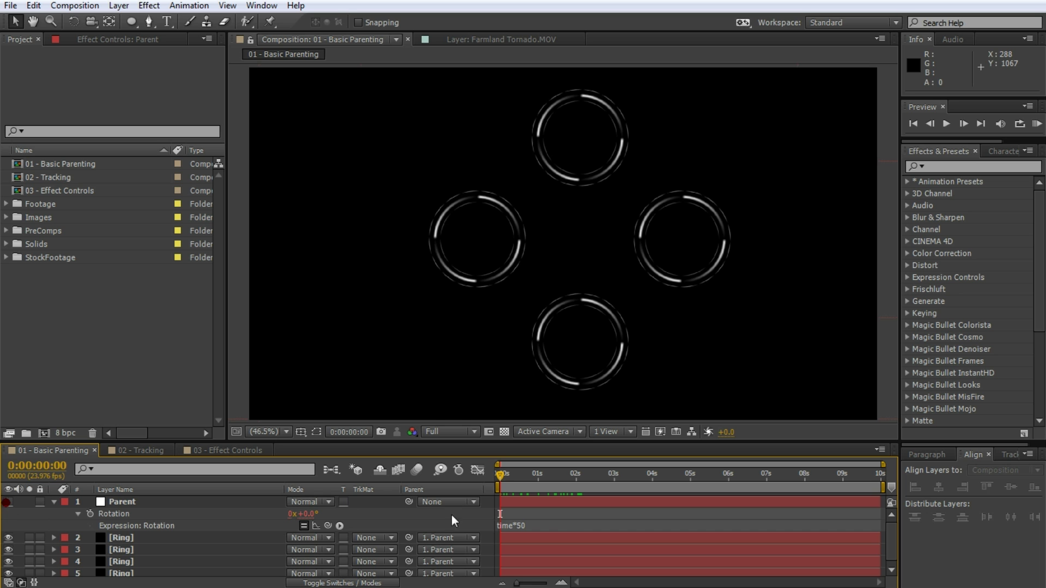
key(space)
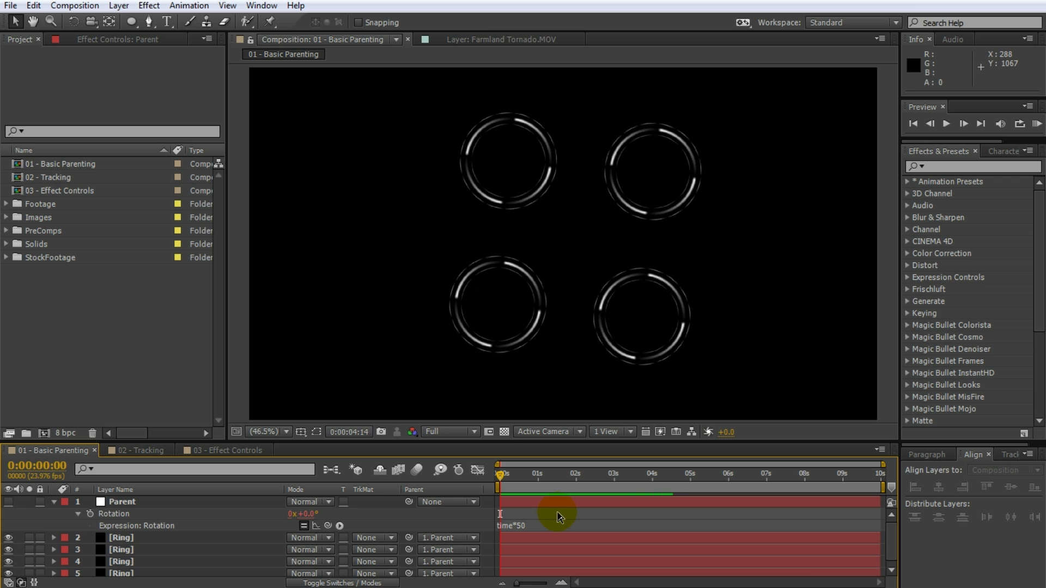
- In the 02 - Tracking composition, reveal the shy Tracking Null layer and turn on its visibility
click(146, 452)
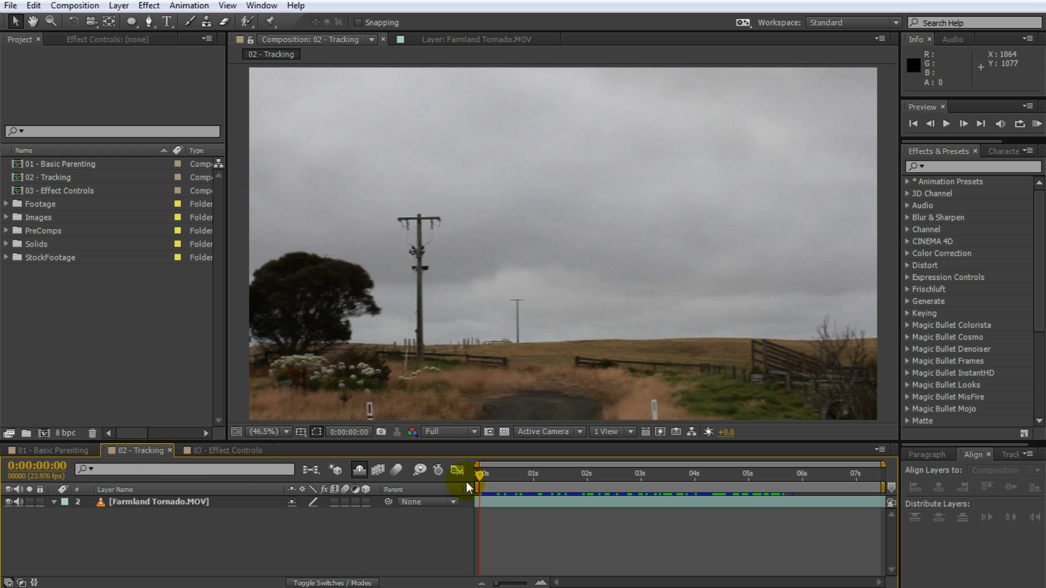
drag(478, 475, 567, 499)
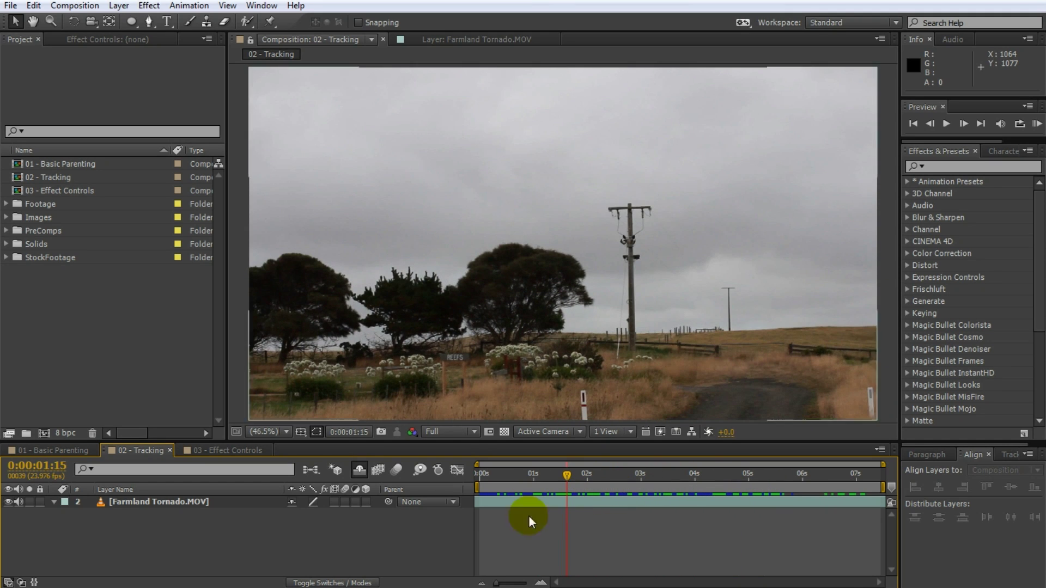
click(359, 472)
click(292, 502)
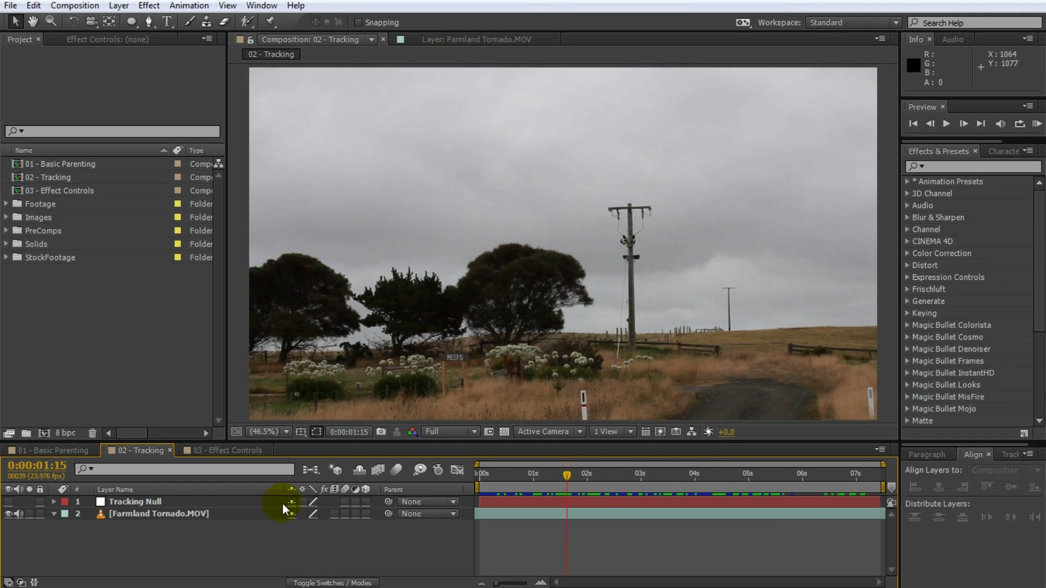
click(8, 502)
click(145, 501)
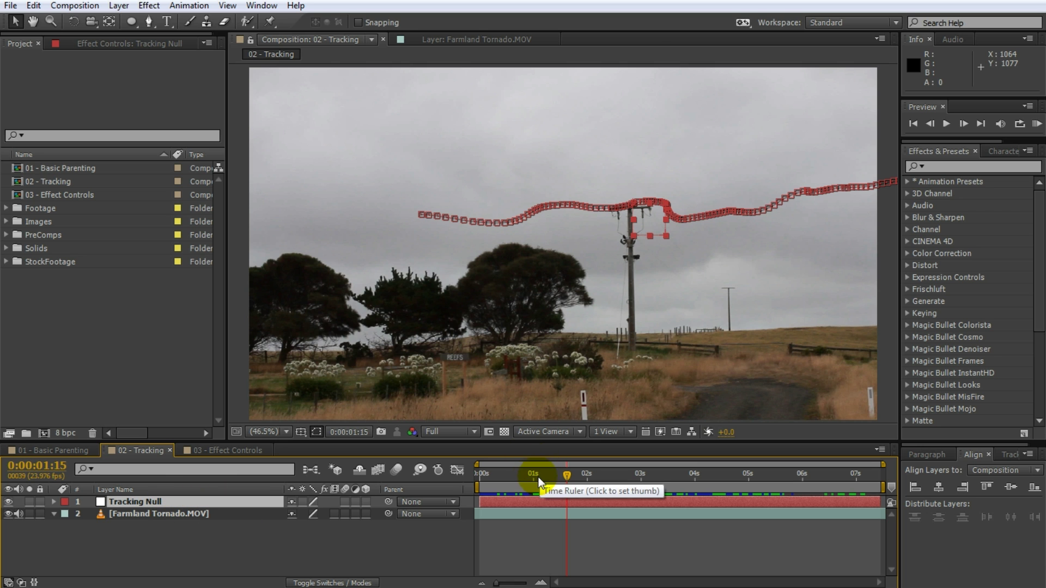
- Scrub through the footage to examine how the Tracking Null follows the power pole, stopping at 0:00:04:21
click(482, 477)
drag(482, 477, 478, 477)
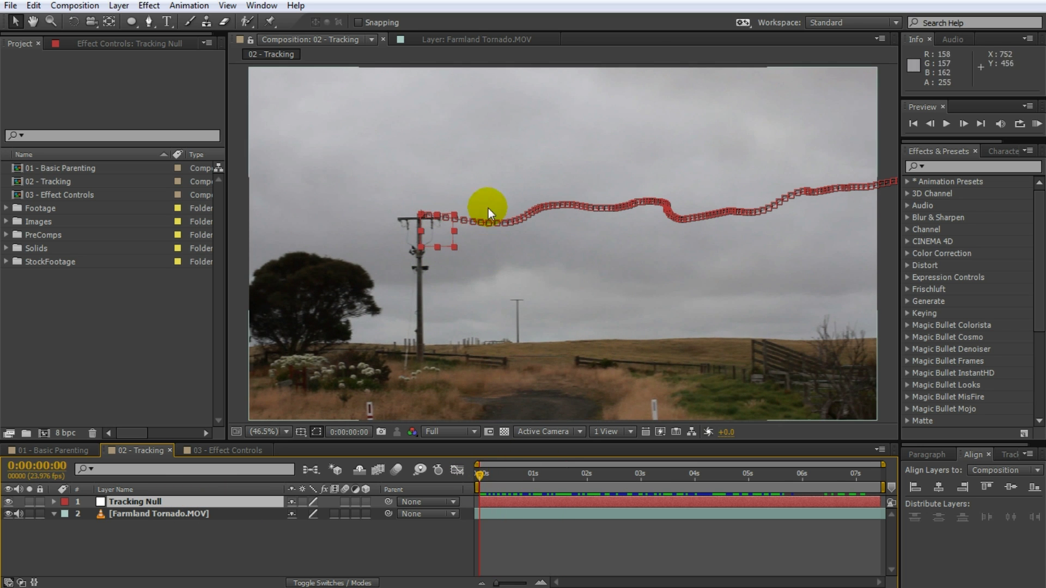
drag(481, 474, 784, 487)
scroll(824, 283, down, 2)
key(space)
drag(825, 280, 730, 283)
drag(782, 474, 742, 485)
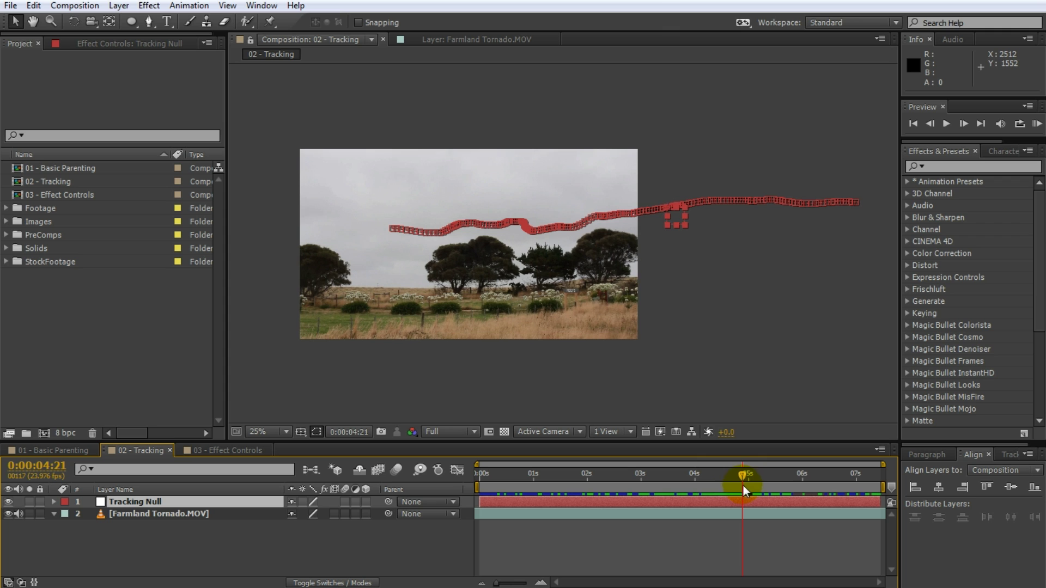
key(shift+slash)
click(713, 549)
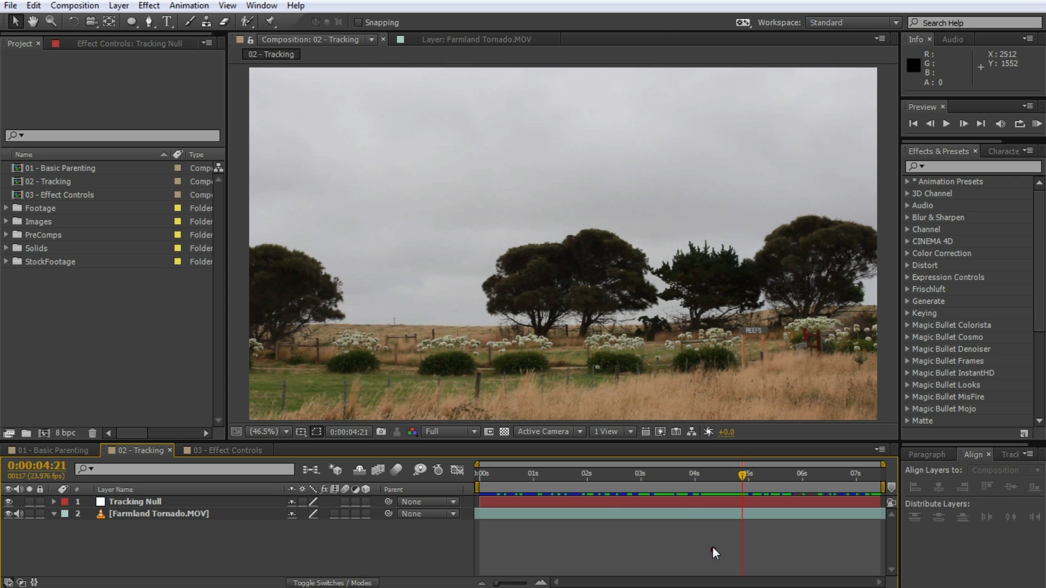
- Add Fire_02.mov from the StockFootage folder, scale it down, and place it along the horizon between the trees
click(6, 262)
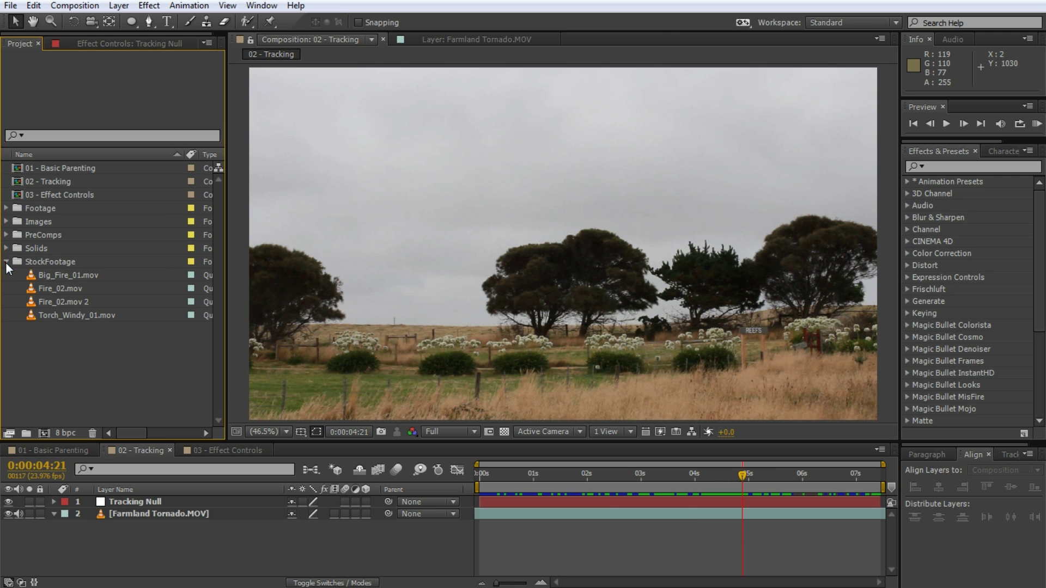
click(58, 290)
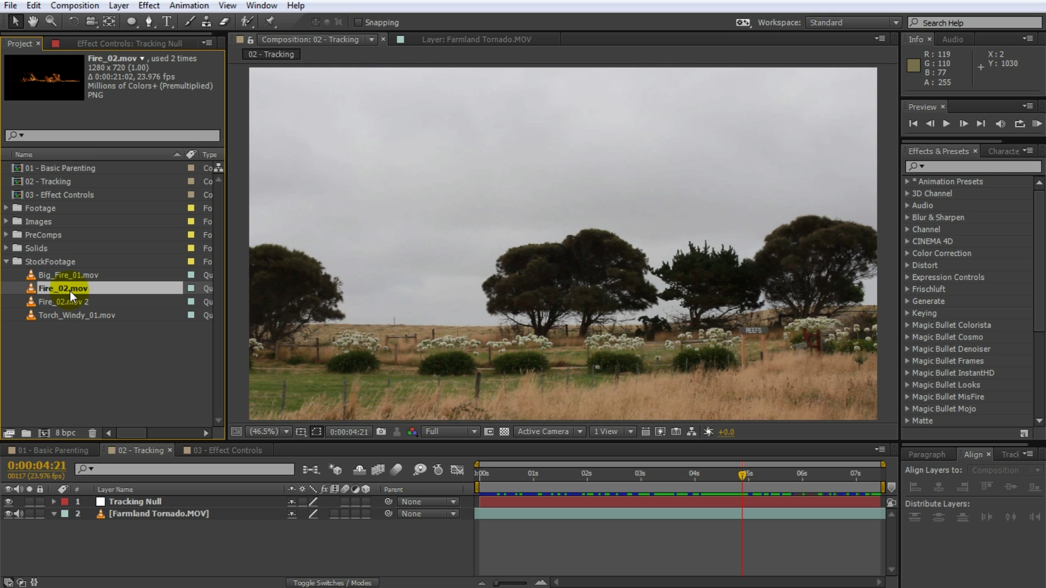
drag(70, 291, 514, 292)
drag(715, 400, 607, 335)
drag(525, 280, 444, 320)
drag(513, 371, 501, 362)
drag(469, 320, 468, 326)
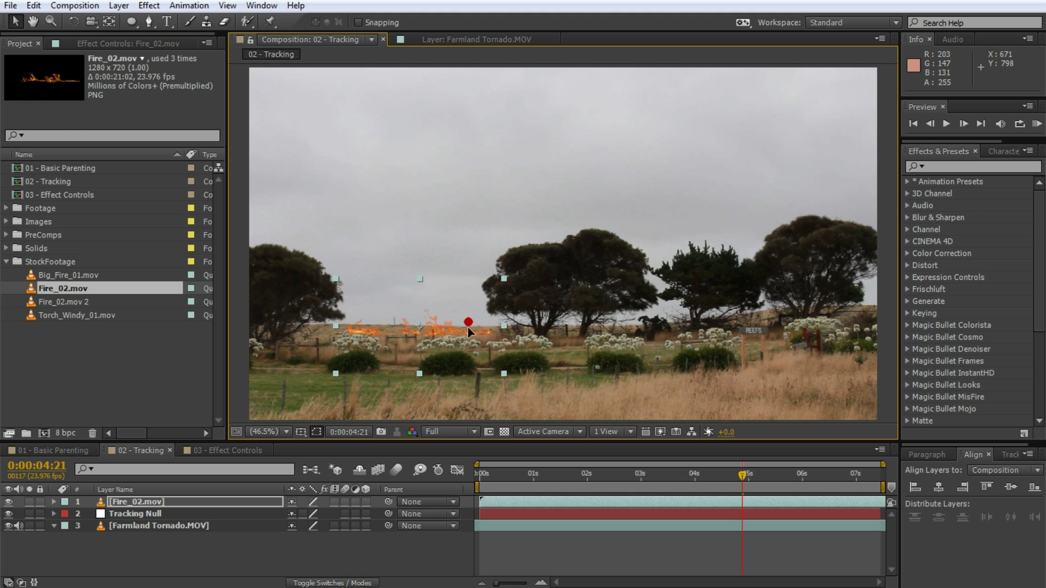
click(615, 548)
mouse_move(740, 482)
mouse_down()
mouse_move(553, 477)
mouse_move(739, 479)
mouse_up()
drag(744, 483, 746, 485)
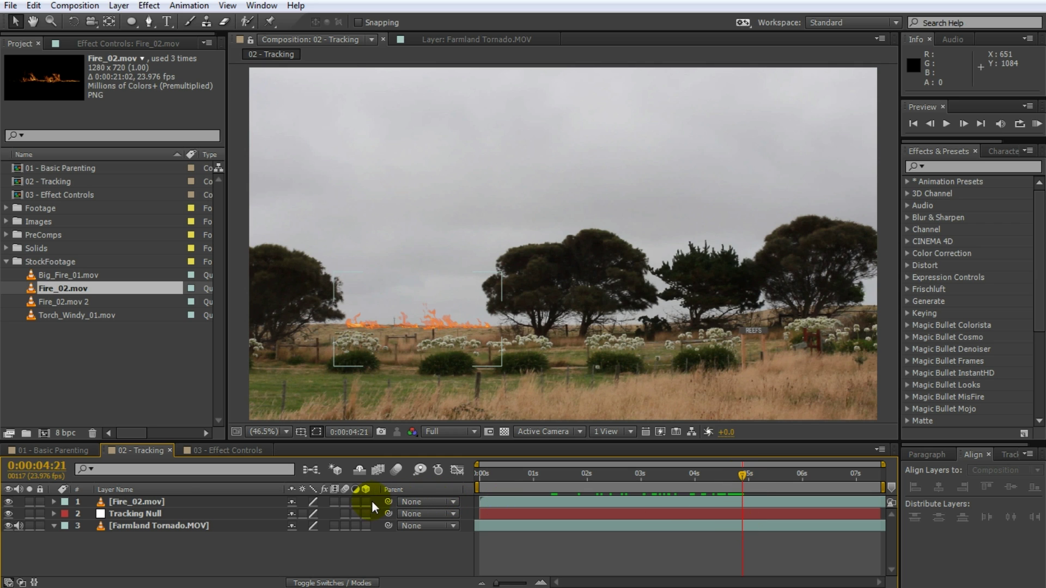
- Parent the Fire_02.mov layer to the Tracking Null and scrub to 0:00:06:00 to check the fire's tracking
click(159, 501)
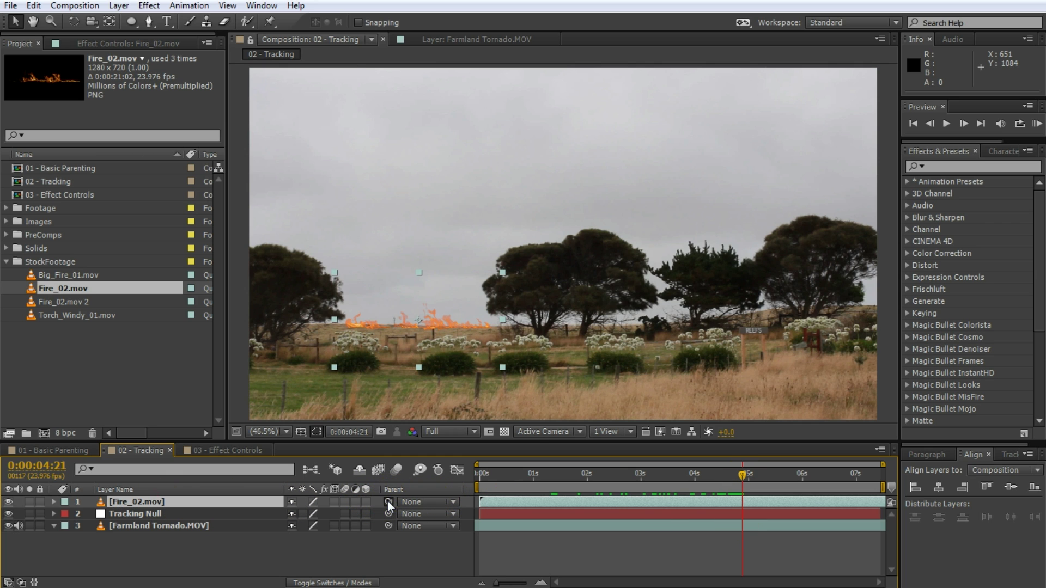
drag(387, 501, 172, 514)
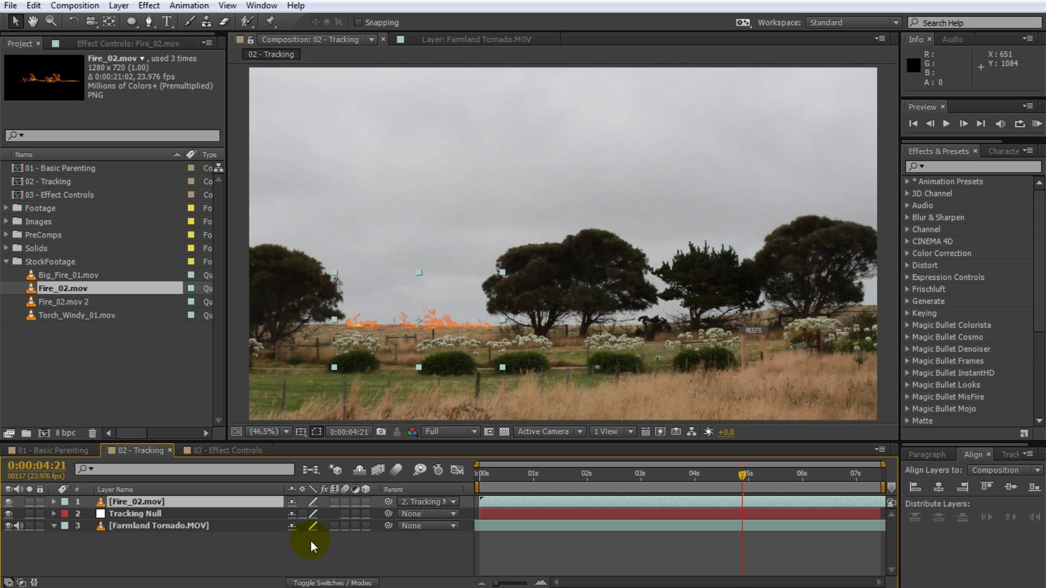
click(335, 545)
drag(742, 478, 802, 482)
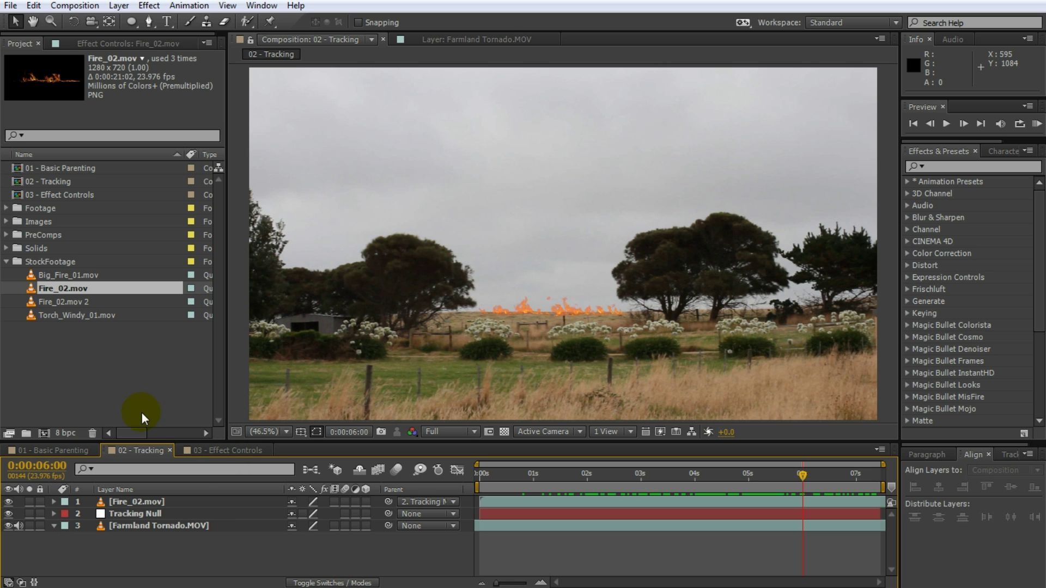
click(6, 263)
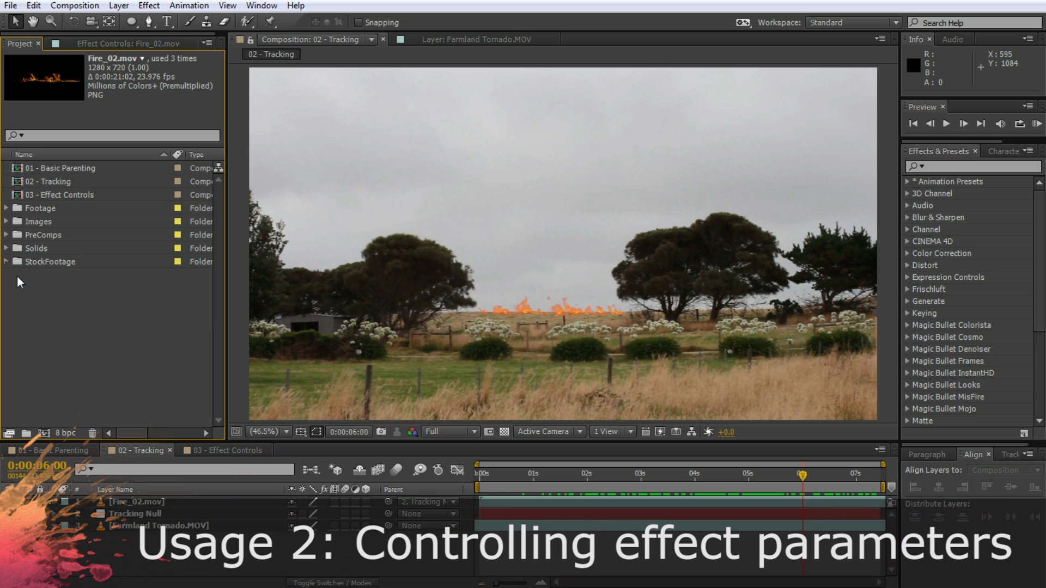
- In the 03 - Effect Controls composition, create a new solid layer named Lens Flare
click(214, 450)
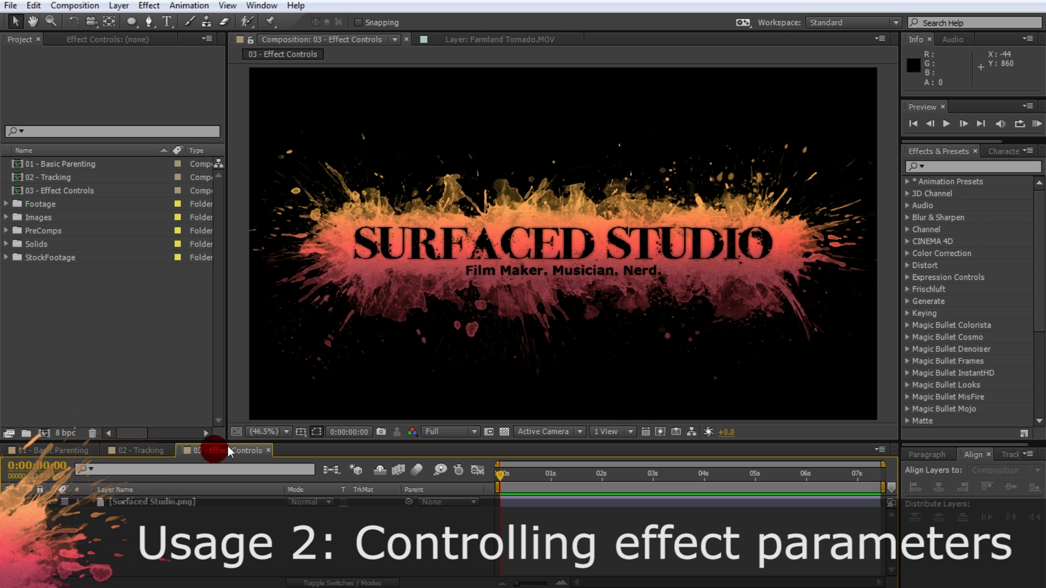
drag(500, 475, 499, 503)
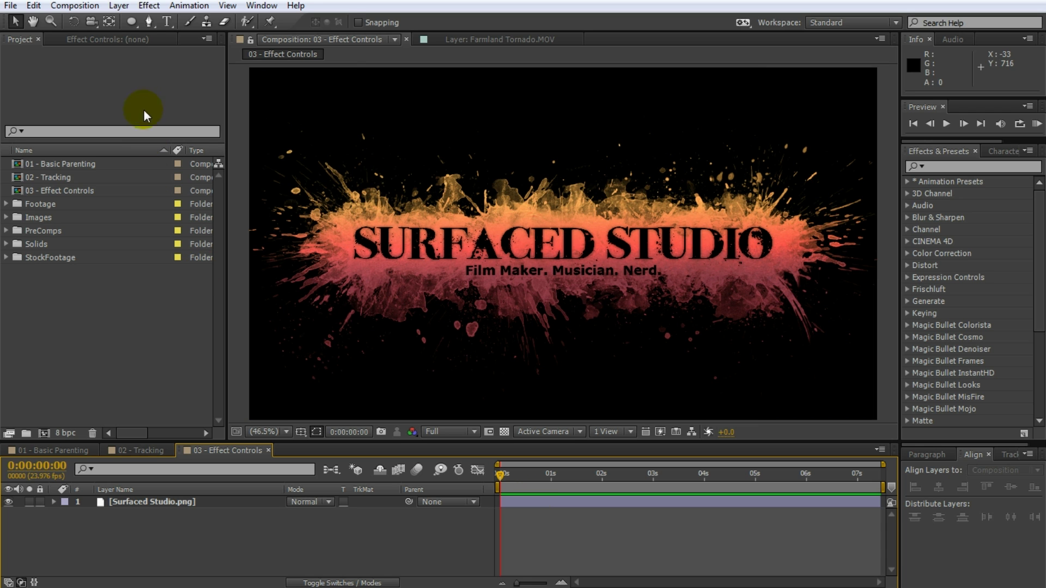
click(119, 6)
mouse_move(131, 21)
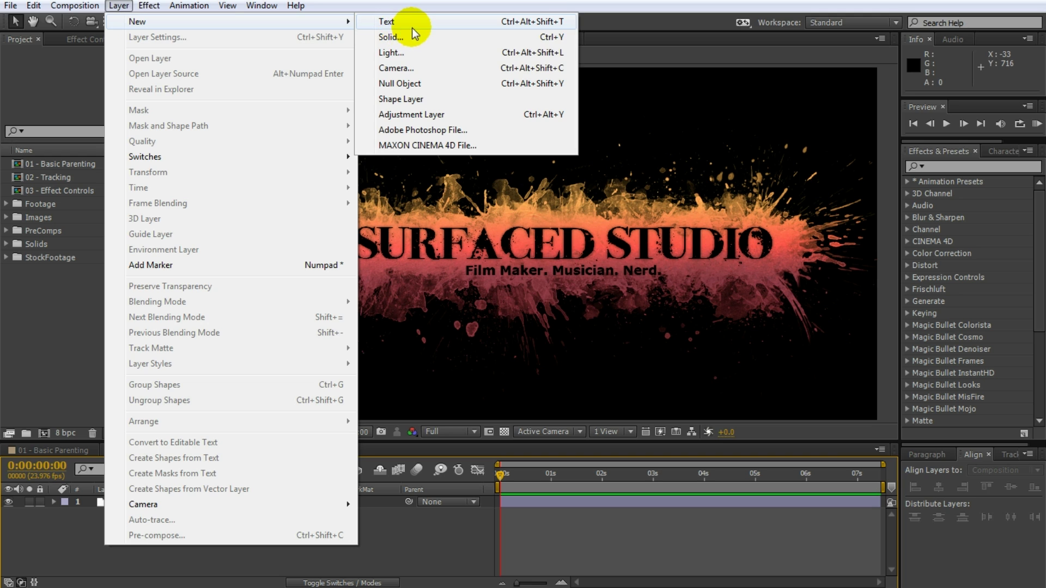
click(411, 35)
text(Lens Flare)
key(Return)
- Apply the Optical Flares effect to the Lens Flare solid and move the flare to about 849, 414
click(926, 166)
text(optical)
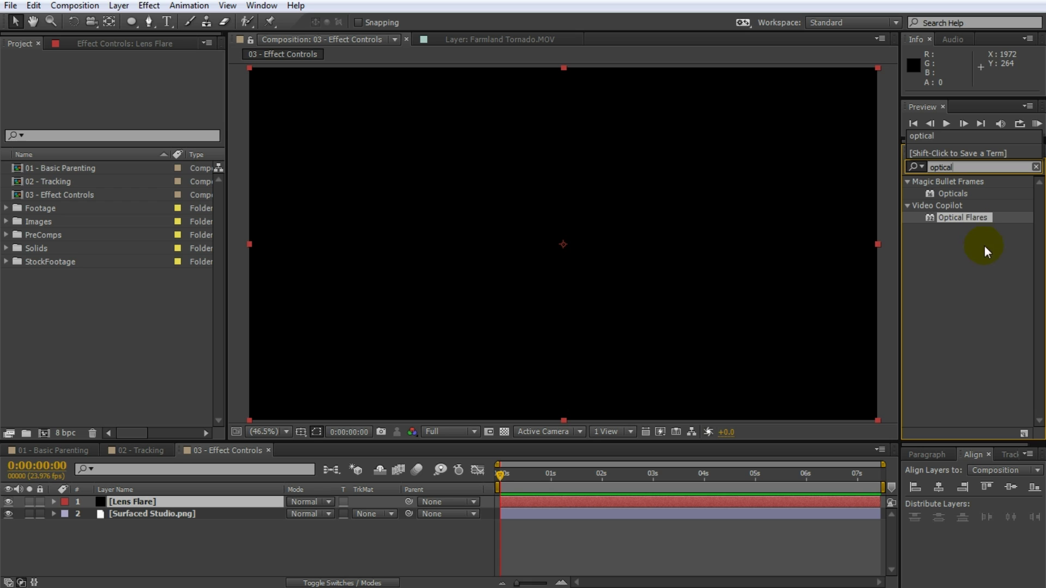
double_click(972, 218)
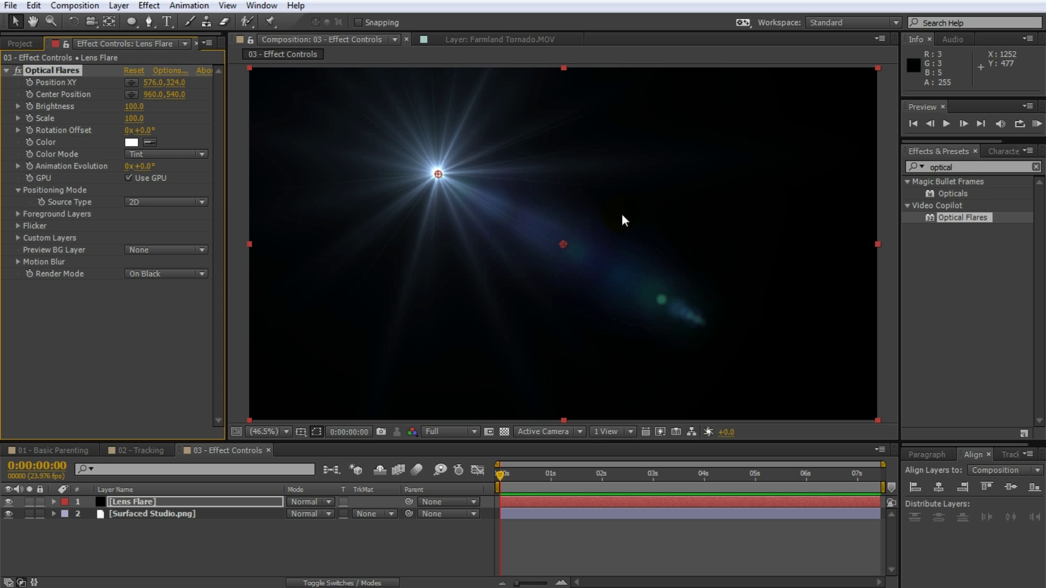
drag(439, 174, 526, 210)
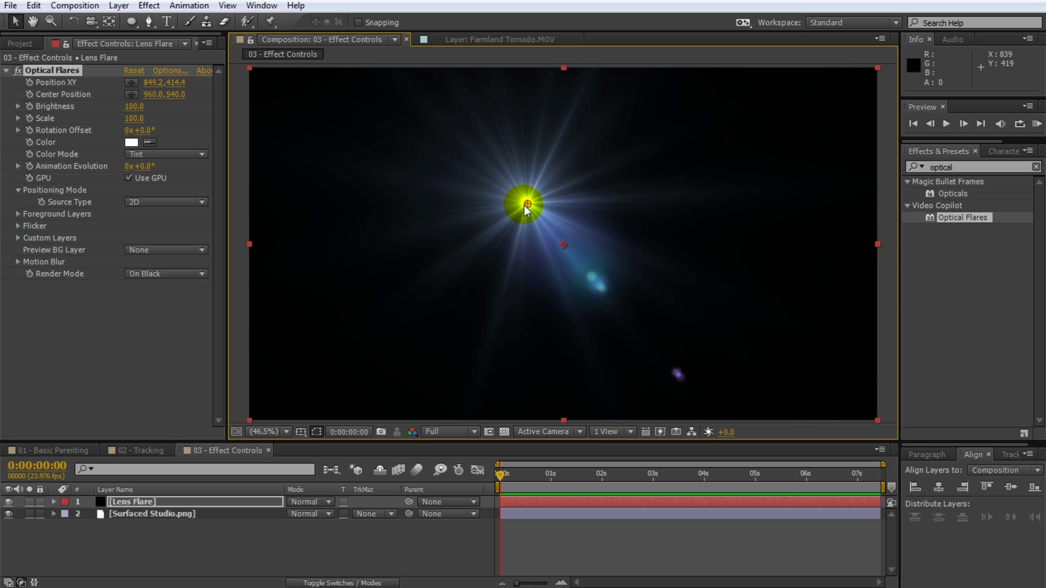
- In the Optical Flares options, load the Blue Moon preset from the Motion Graphics presets and accept it
click(158, 71)
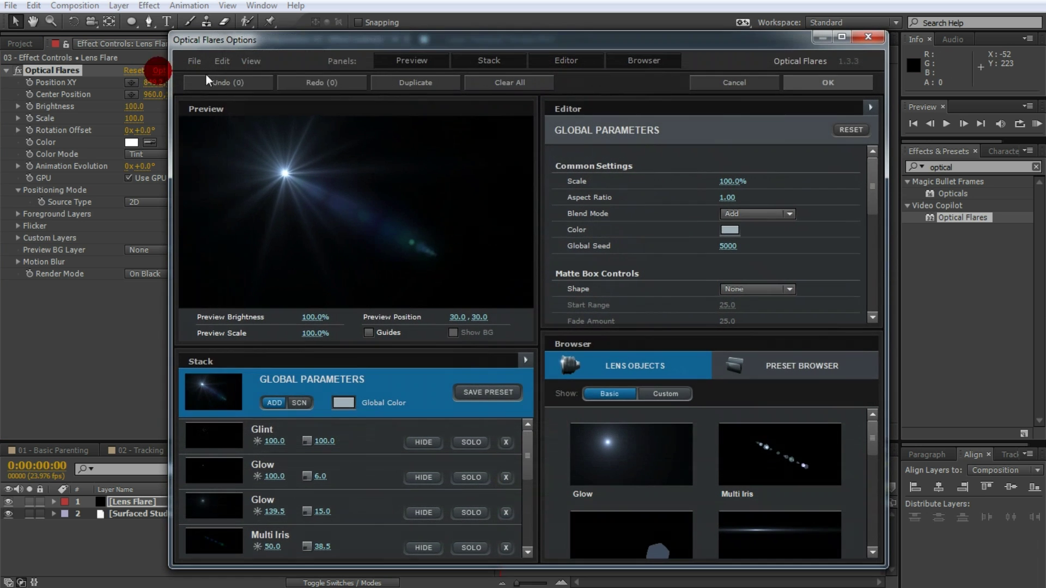
click(791, 369)
scroll(762, 442, down, 1)
double_click(662, 491)
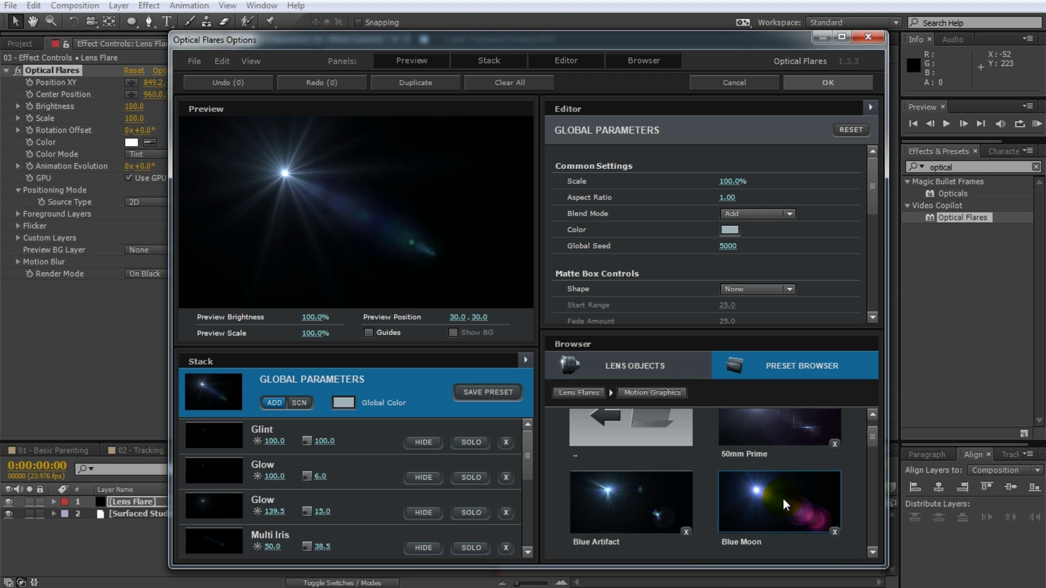
click(783, 498)
drag(280, 165, 309, 178)
click(829, 83)
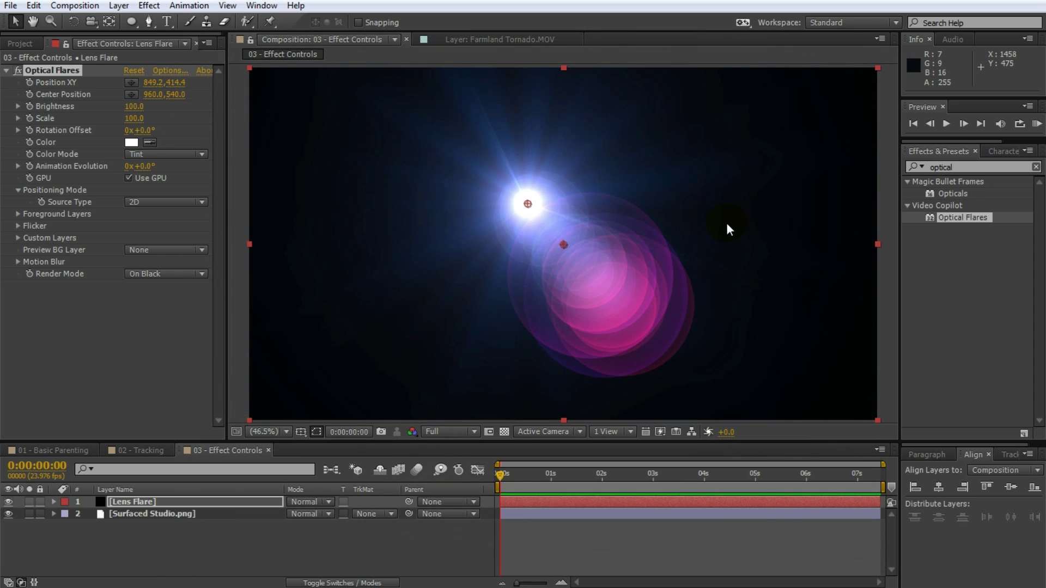
- Set the flare's render mode to On Transparent and move the flare to the logo's upper-left edge, about 316, 406
click(524, 203)
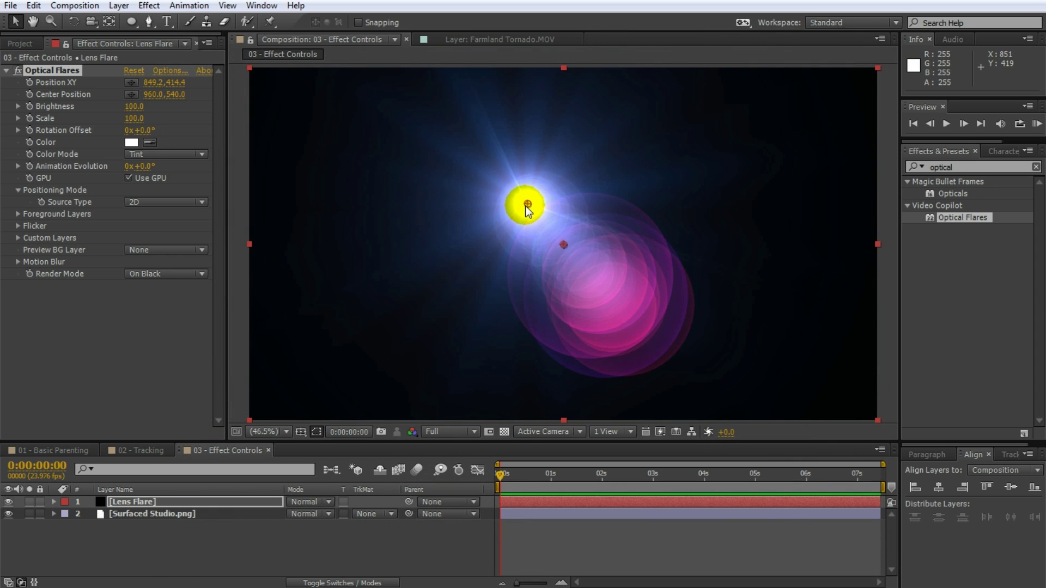
drag(525, 206, 426, 161)
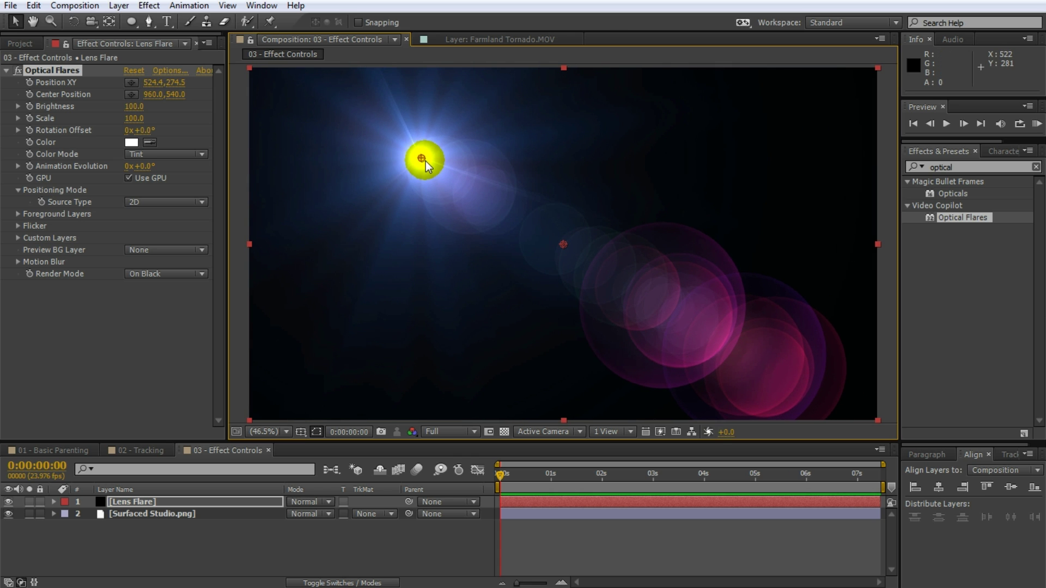
click(181, 276)
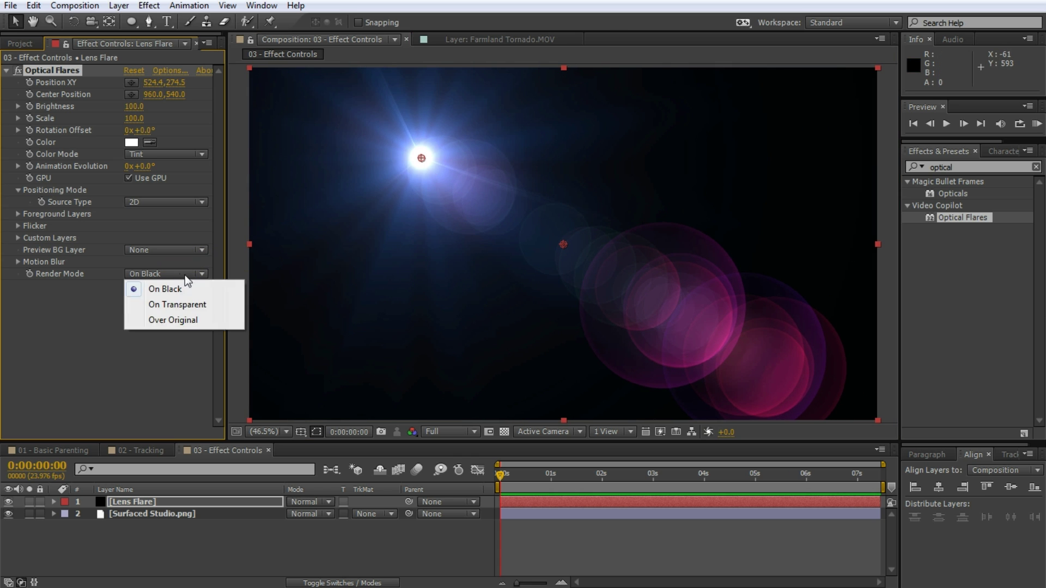
click(187, 306)
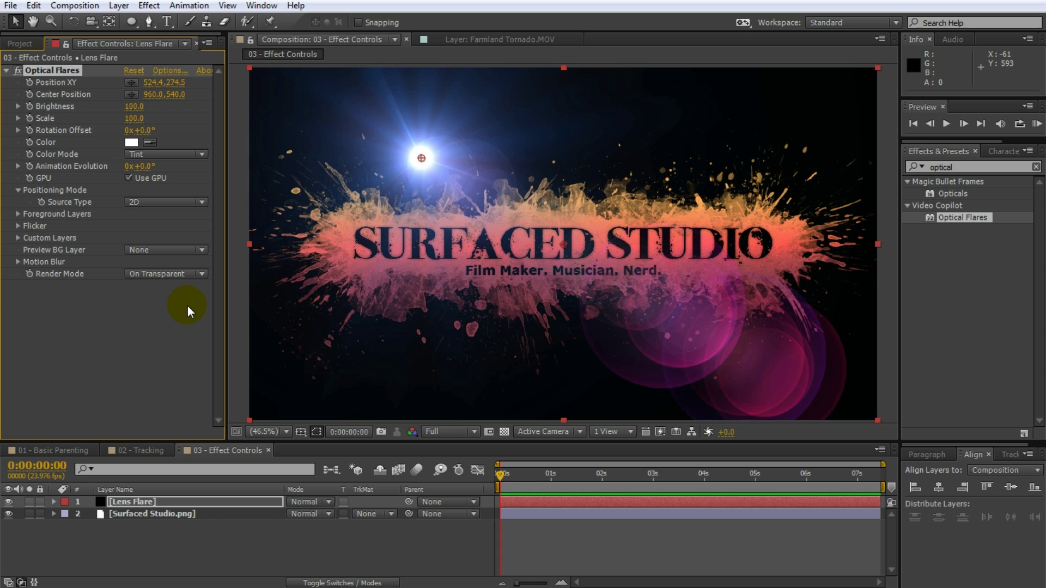
drag(423, 158, 354, 201)
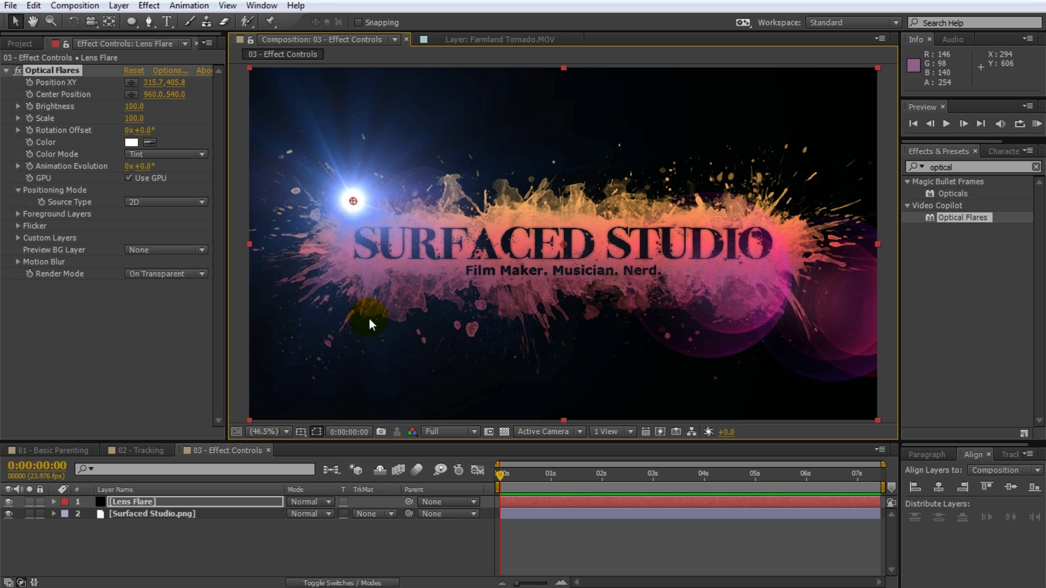
- Set the Lens Flare layer's blending mode to Add
click(324, 502)
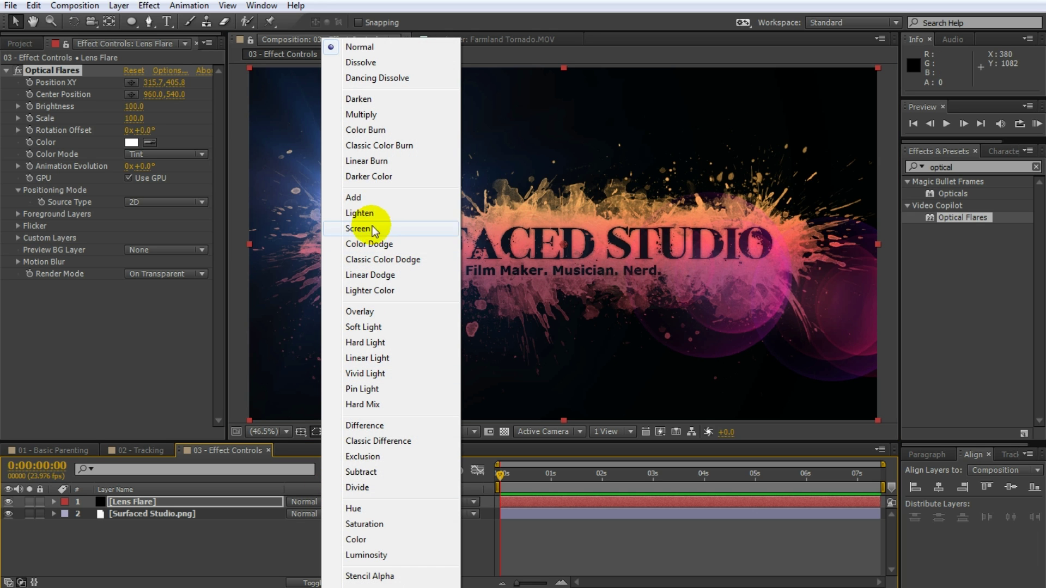
click(359, 198)
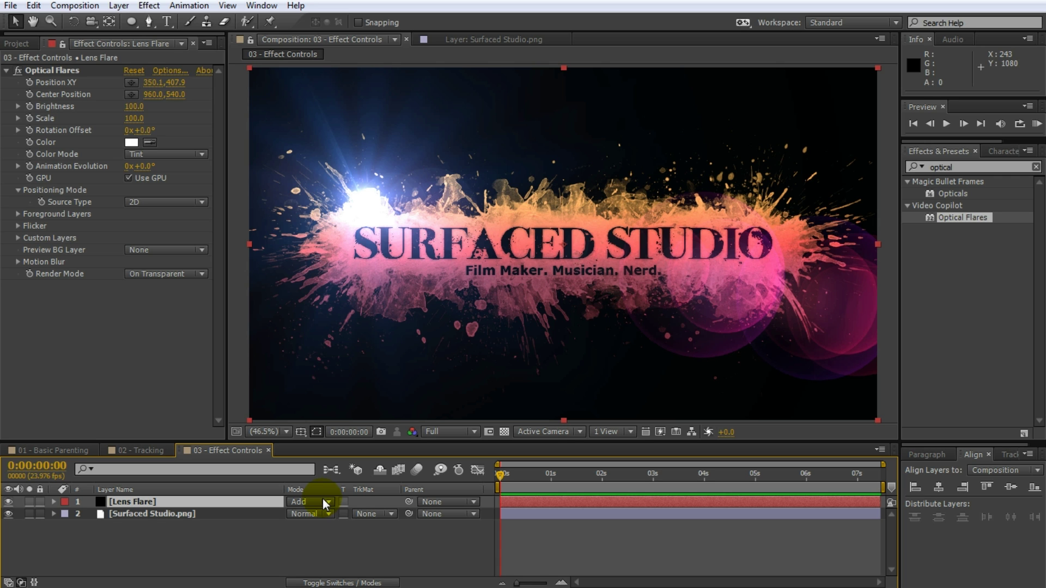
click(271, 514)
click(328, 535)
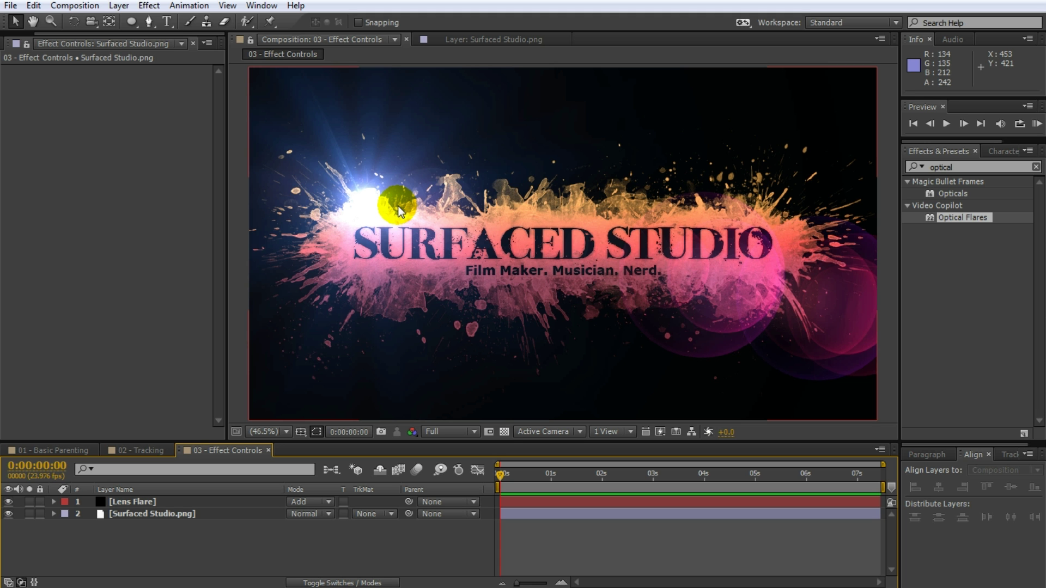
- Select the Optical Flares effect and move its flare position to about 314, 438, then deselect the layer
drag(398, 205, 354, 217)
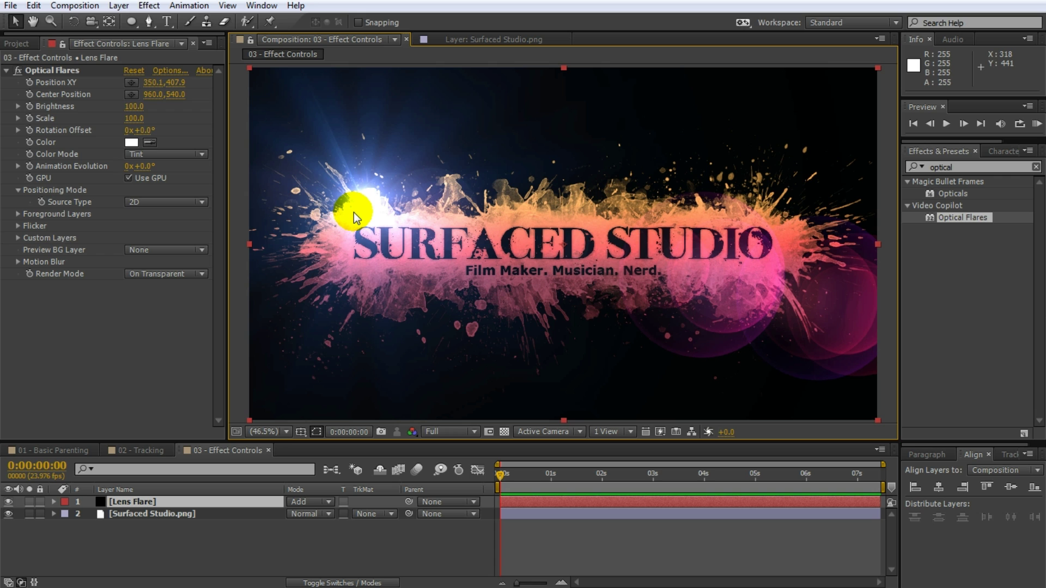
drag(355, 217, 355, 216)
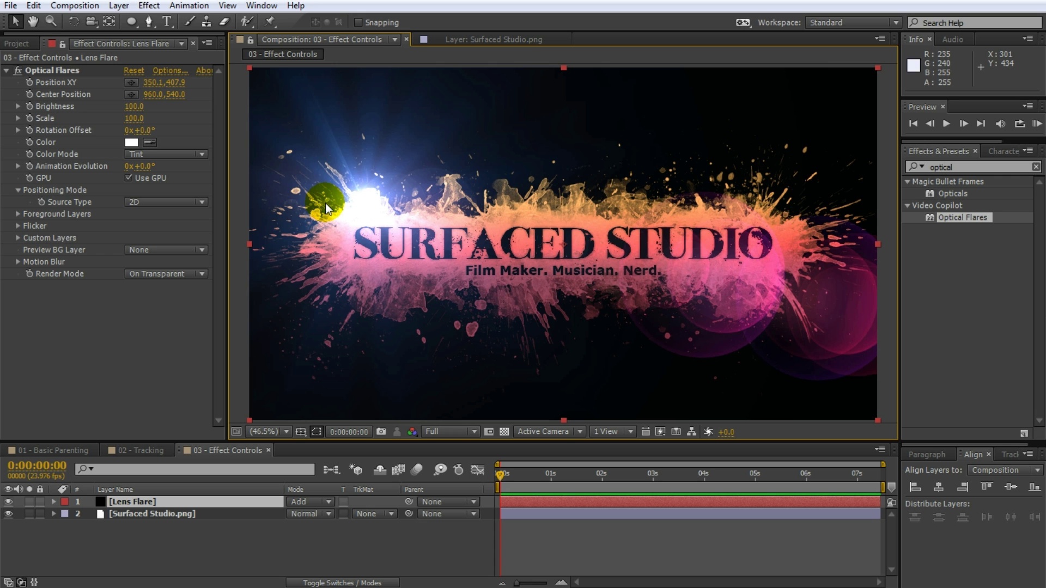
click(60, 70)
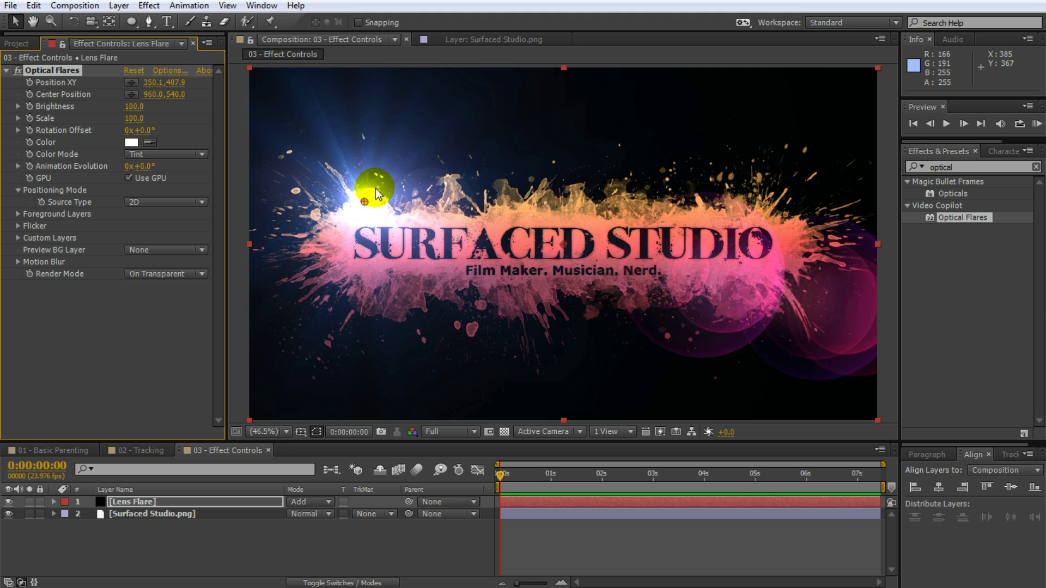
mouse_move(365, 202)
mouse_down()
mouse_move(567, 217)
mouse_move(783, 207)
mouse_move(354, 210)
mouse_up()
click(321, 549)
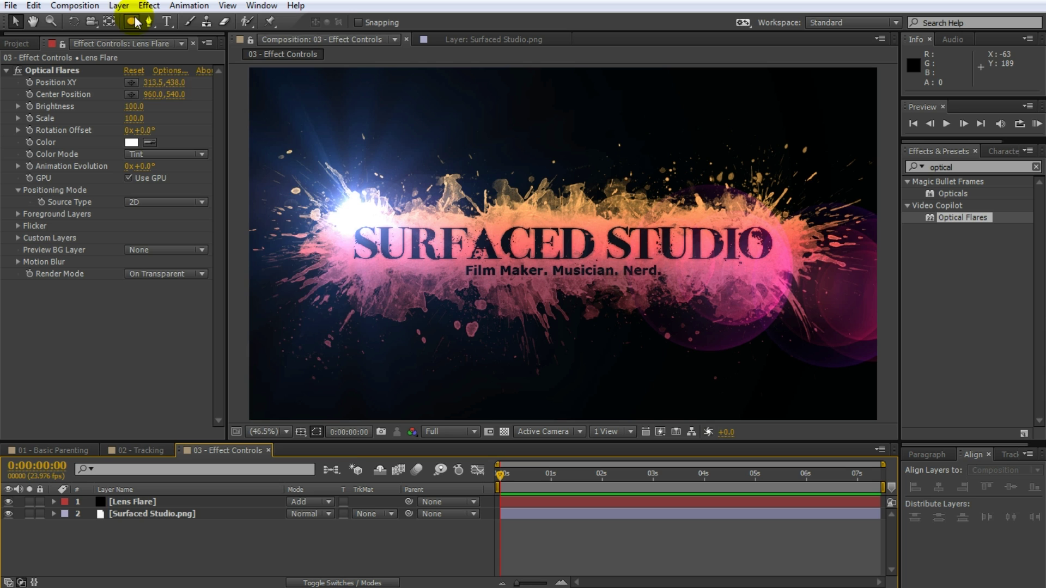
- Create a null object, place it above the logo at about 973, 125, and rename it Lens Position
click(121, 7)
mouse_move(131, 22)
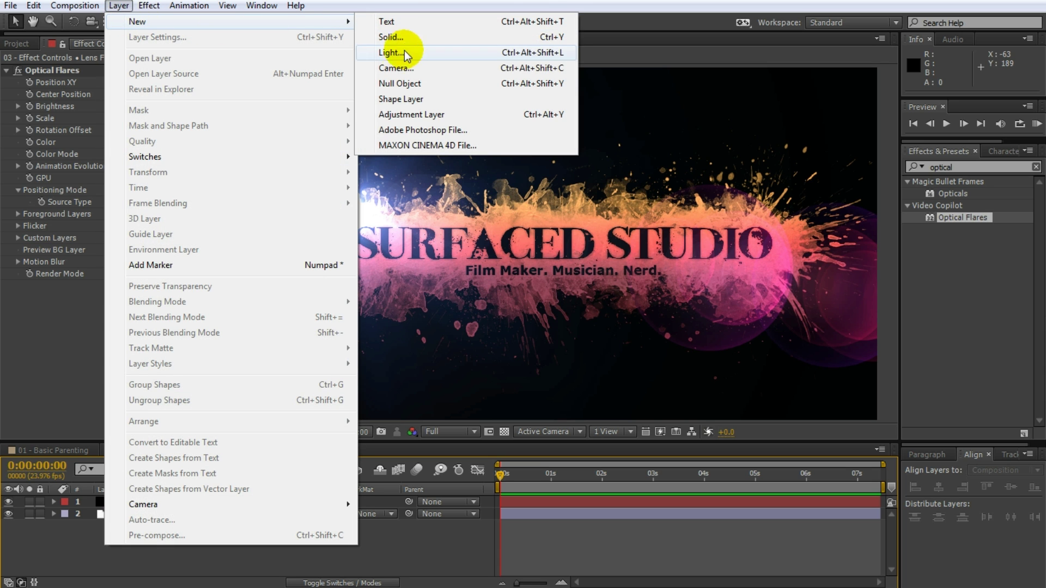
click(404, 85)
drag(580, 257, 583, 124)
key(Return)
text(Lens)
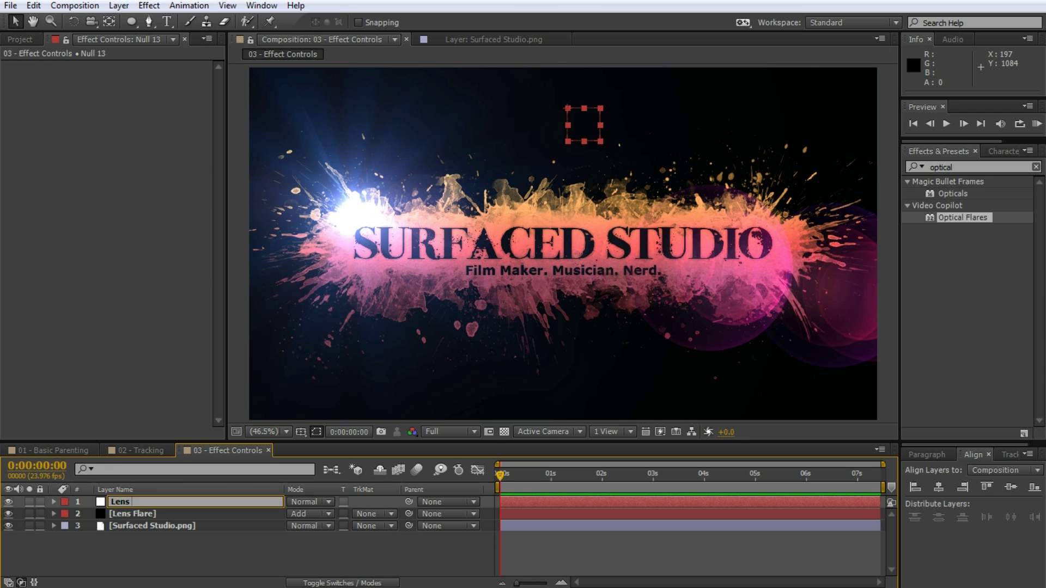
text( Position)
key(Return)
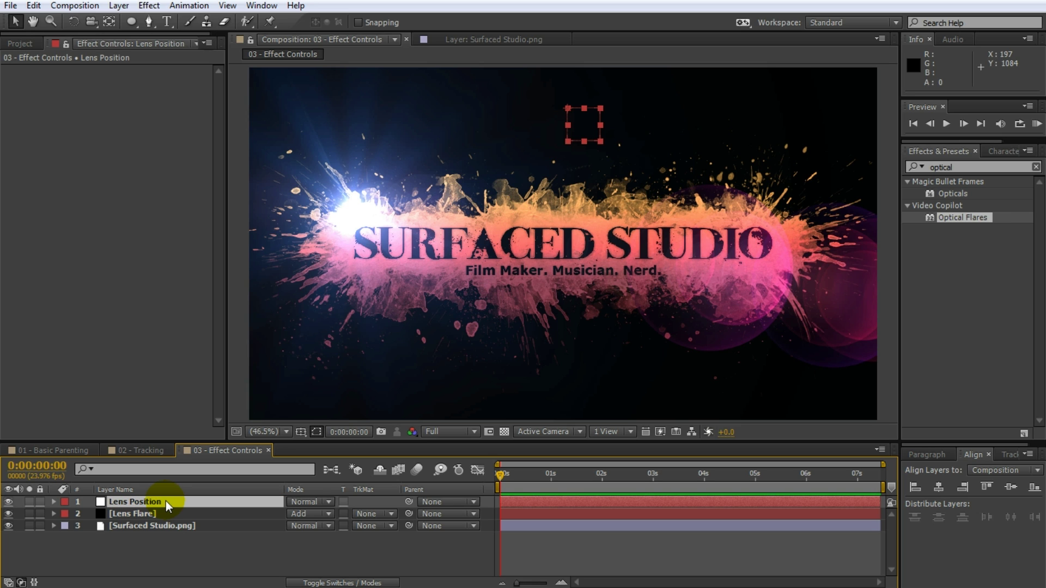
- Link the Optical Flares Position XY to the Lens Position null's Position with an expression, then collapse the Lens Flare layer
key(p)
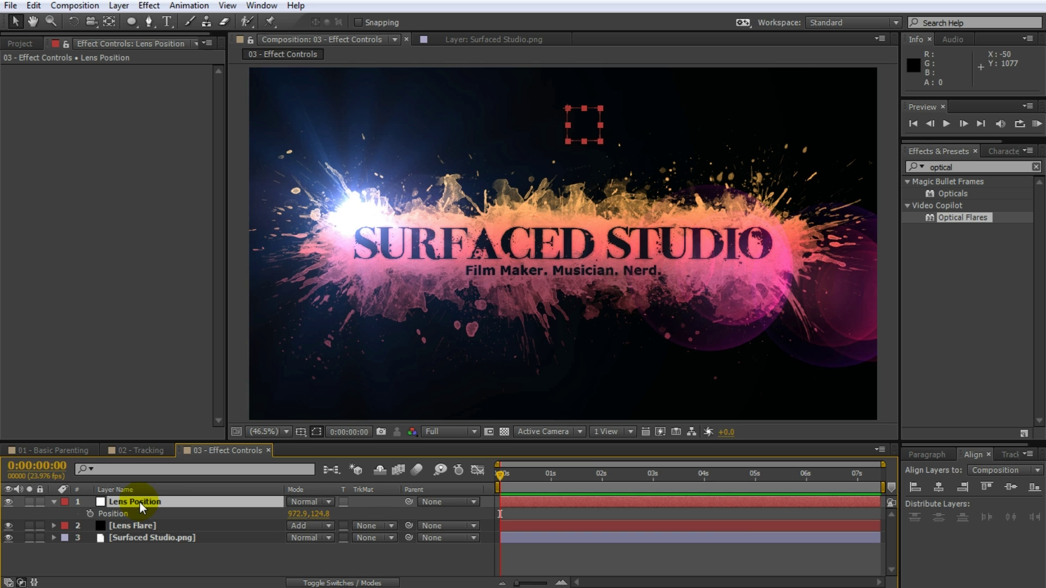
click(138, 525)
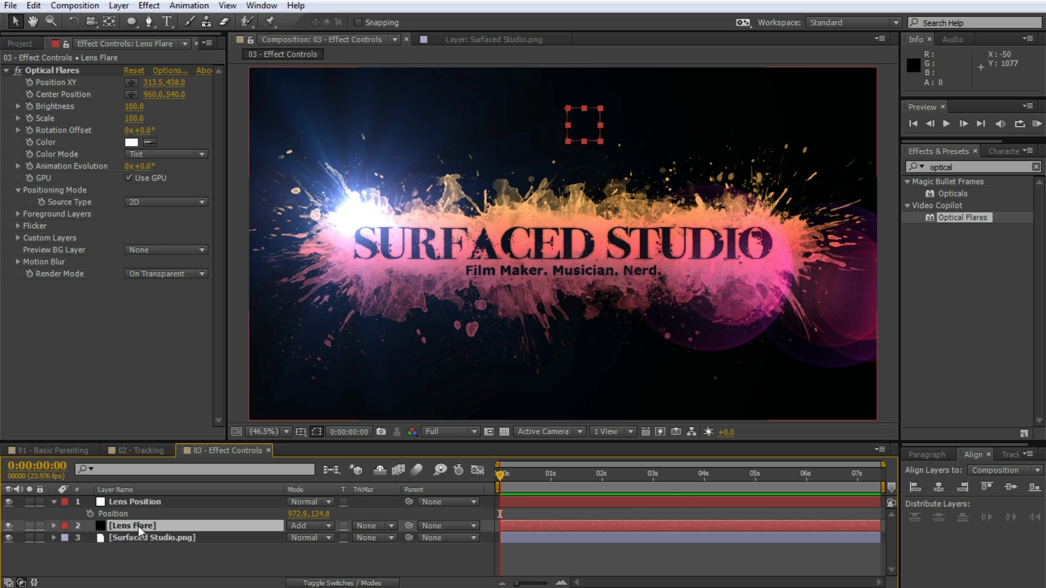
alt+click(28, 81)
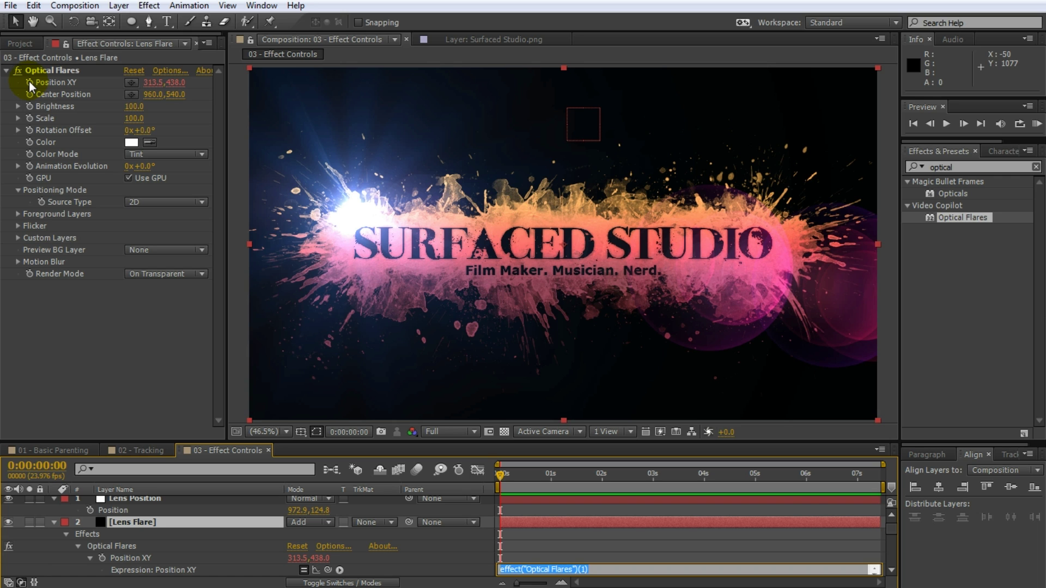
mouse_move(329, 571)
mouse_down()
mouse_move(277, 525)
mouse_move(190, 501)
mouse_move(122, 513)
mouse_up()
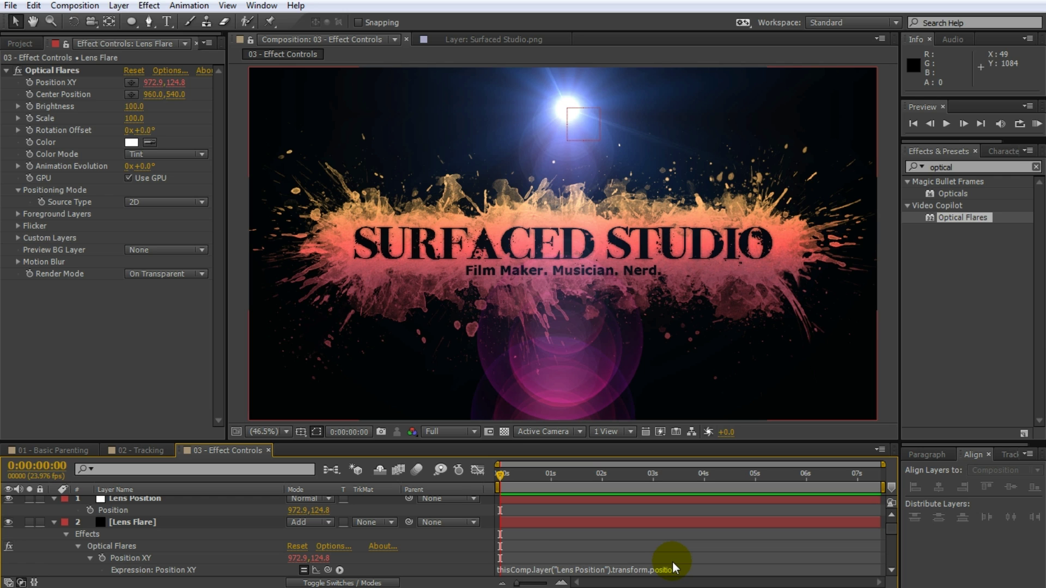
click(53, 522)
click(141, 538)
click(272, 557)
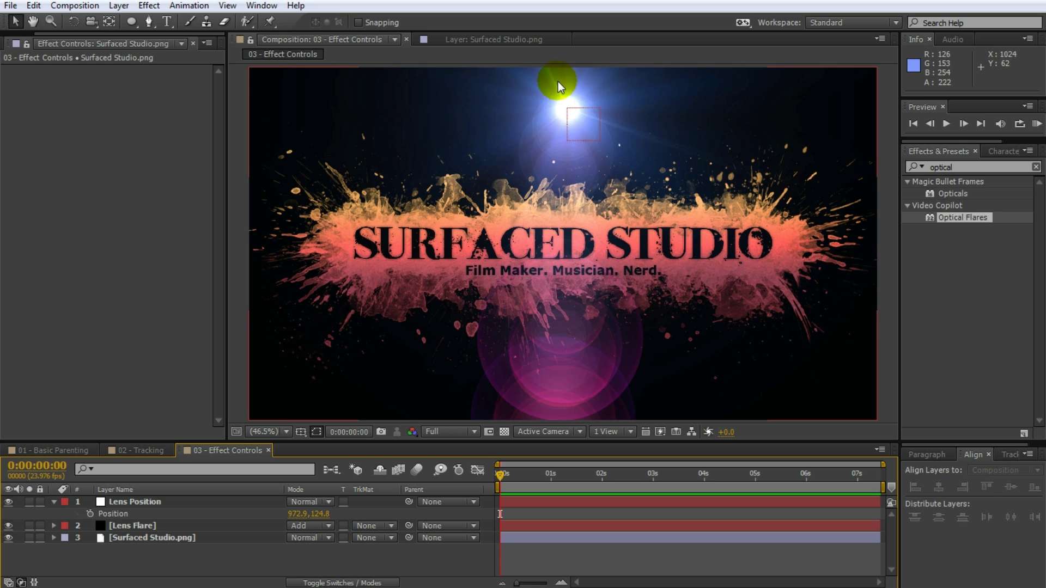
- Move the Lens Position null to the start of the logo text, about 325, 428, to reposition the linked flare
drag(583, 90, 586, 129)
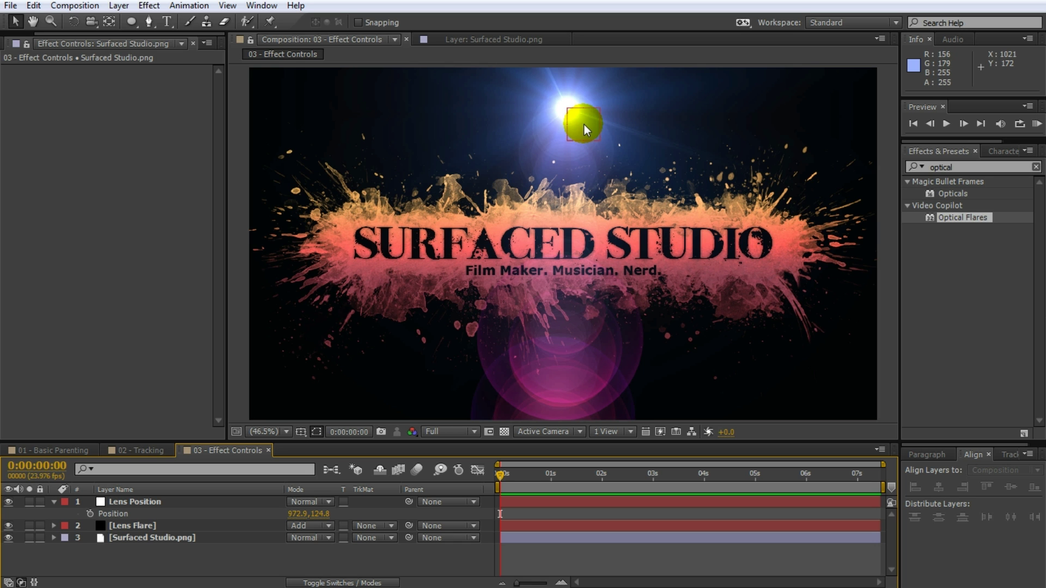
drag(585, 129, 376, 226)
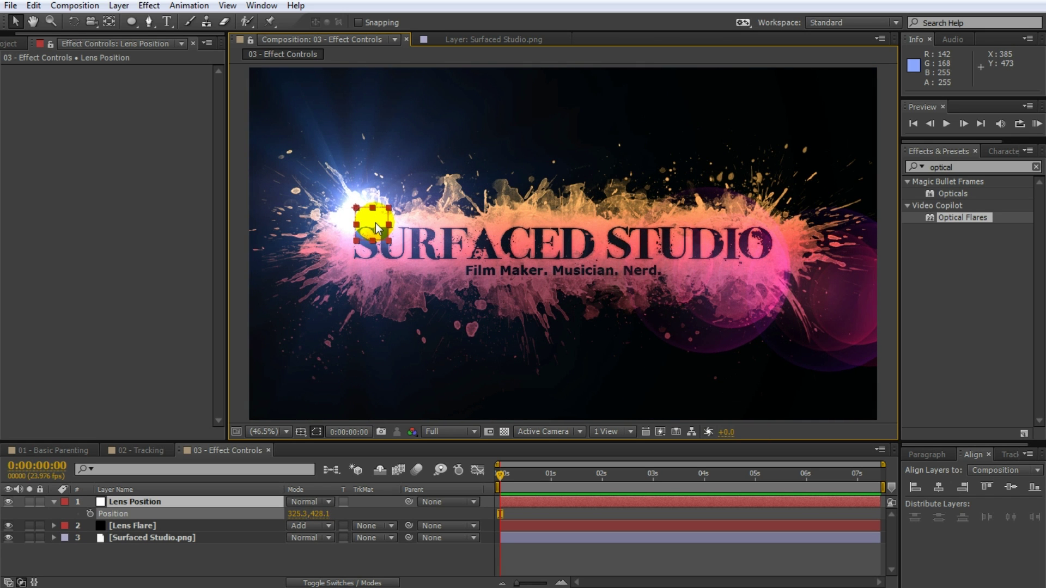
key(Return)
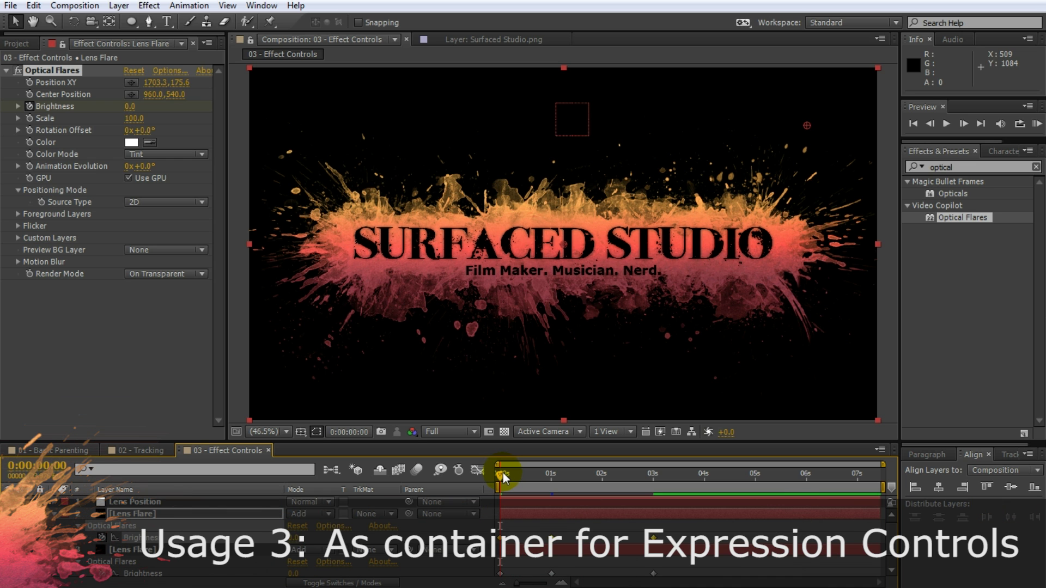
- Remove the Brightness keyframes from both Lens Flare layers and select the Lens Position null
drag(499, 473, 478, 495)
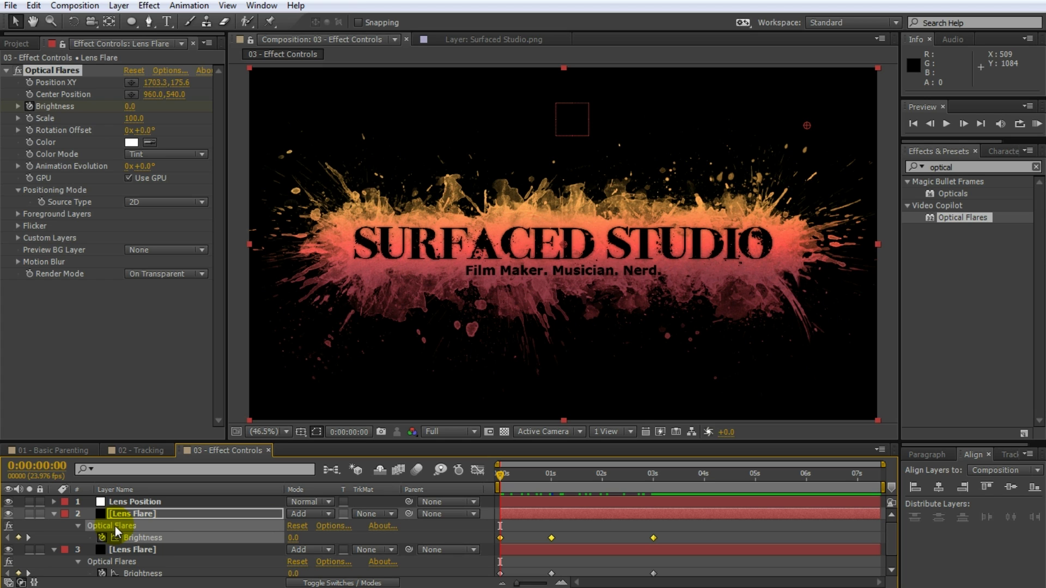
scroll(139, 538, down, 2)
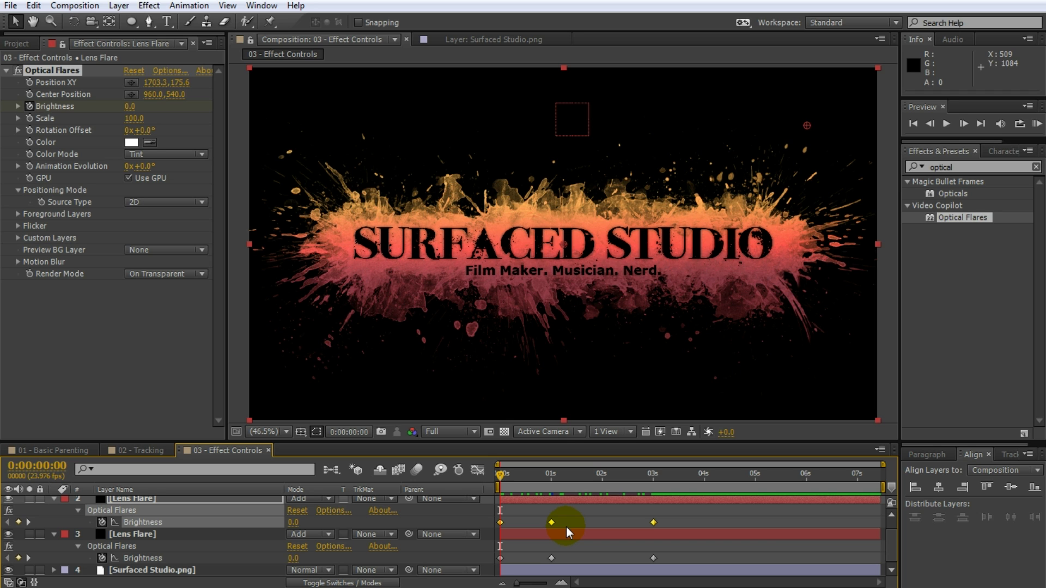
click(102, 522)
click(101, 558)
scroll(152, 545, up, 1)
click(133, 506)
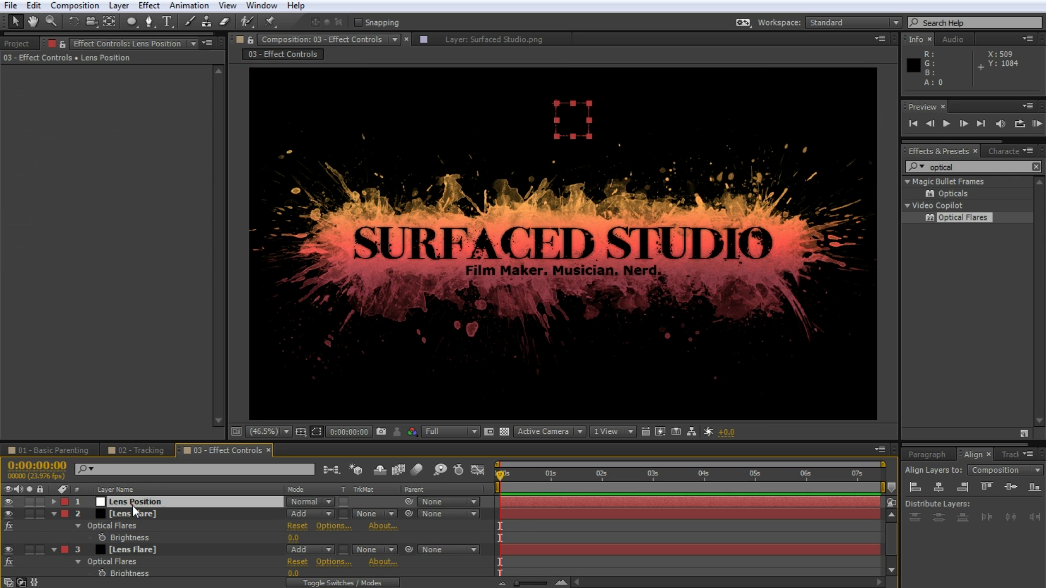
- Rename the Lens Position null to CONTROL and apply a Slider Control expression effect to it
key(Return)
text(CONTROL)
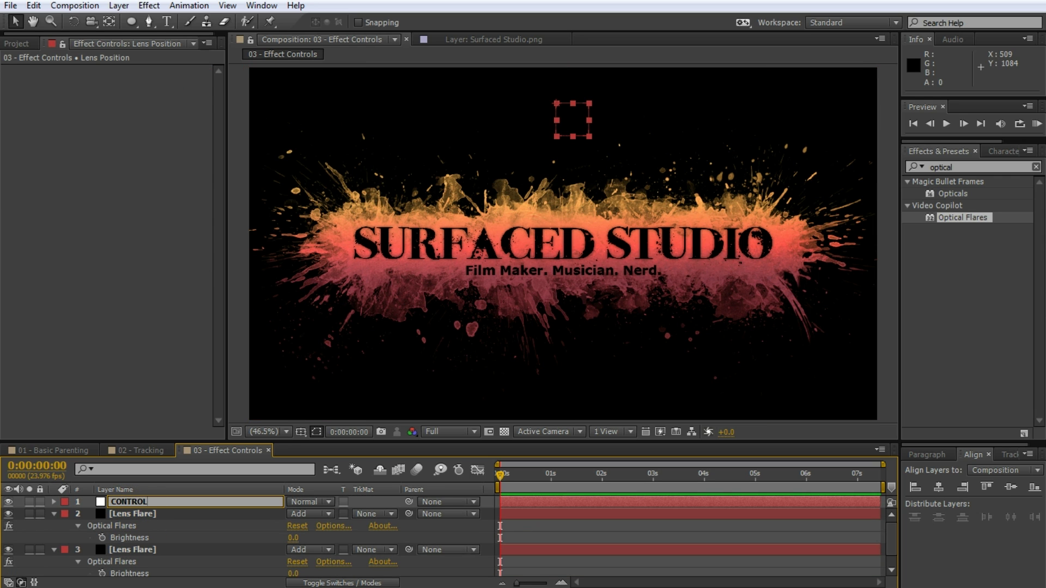
key(Return)
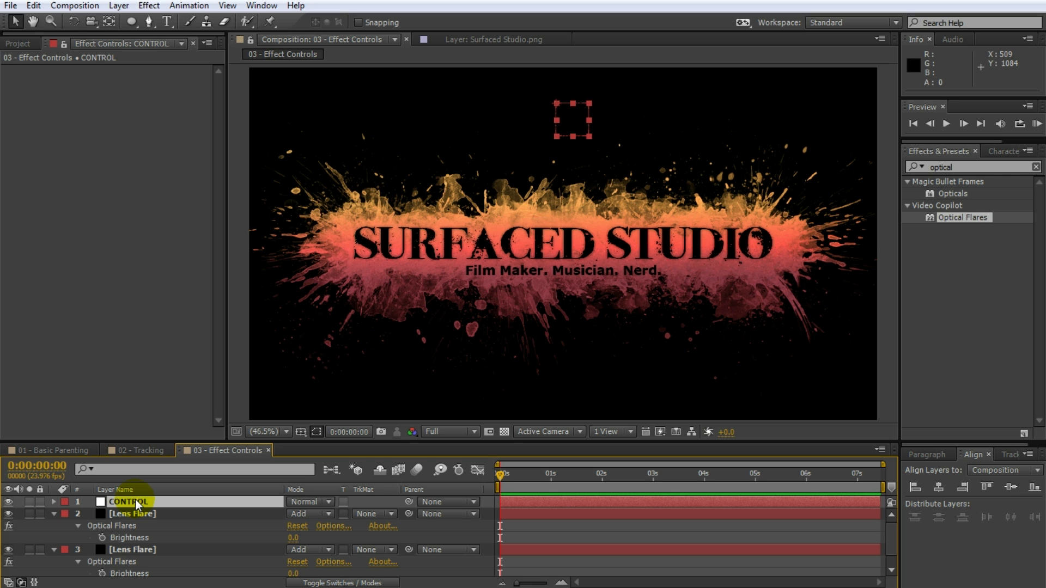
click(936, 167)
text(slider)
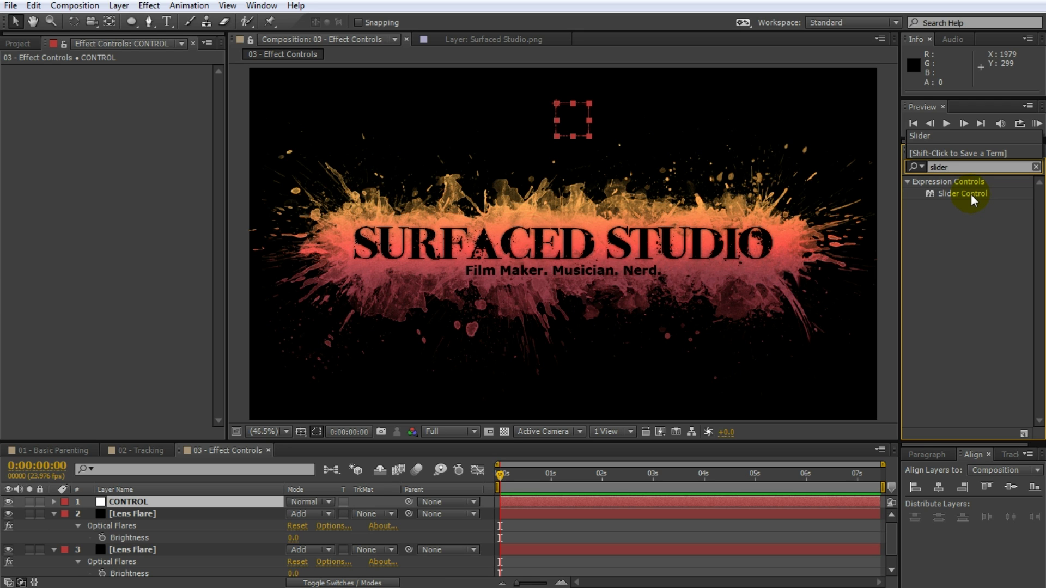
double_click(973, 195)
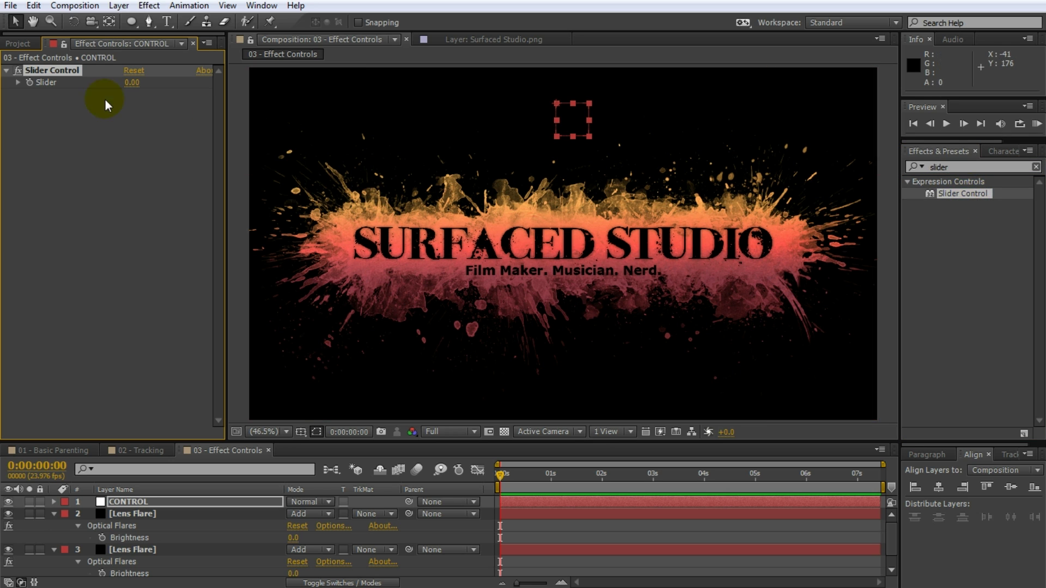
- Rename the null's Slider Control effect to Lens Brightness
click(51, 68)
key(Return)
text(Lens Brightness)
key(Return)
- Link the upper Lens Flare layer's Optical Flares Brightness to the CONTROL null's Lens Brightness slider with an expression
click(54, 502)
click(65, 514)
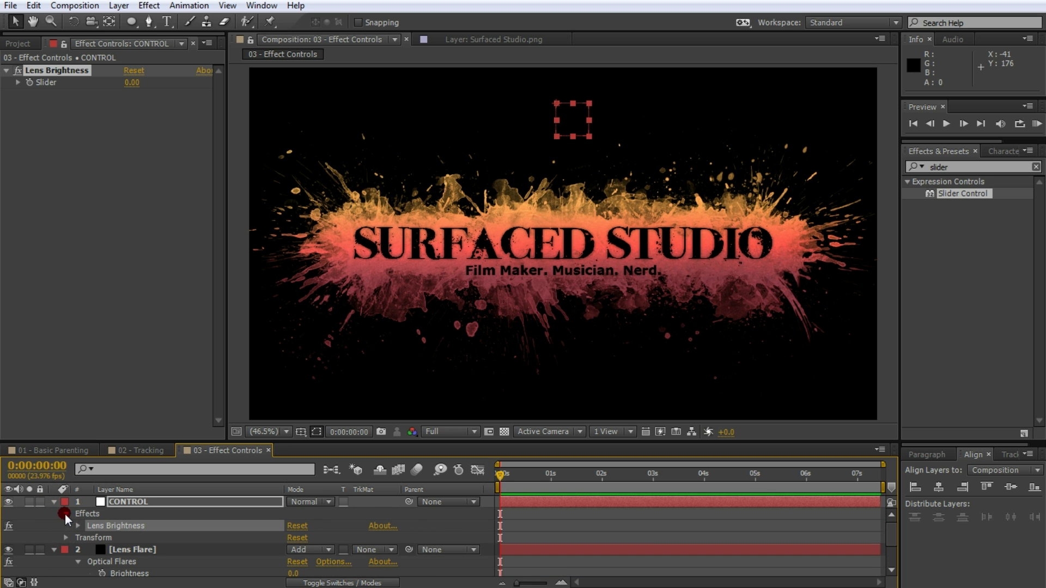
click(78, 525)
click(132, 538)
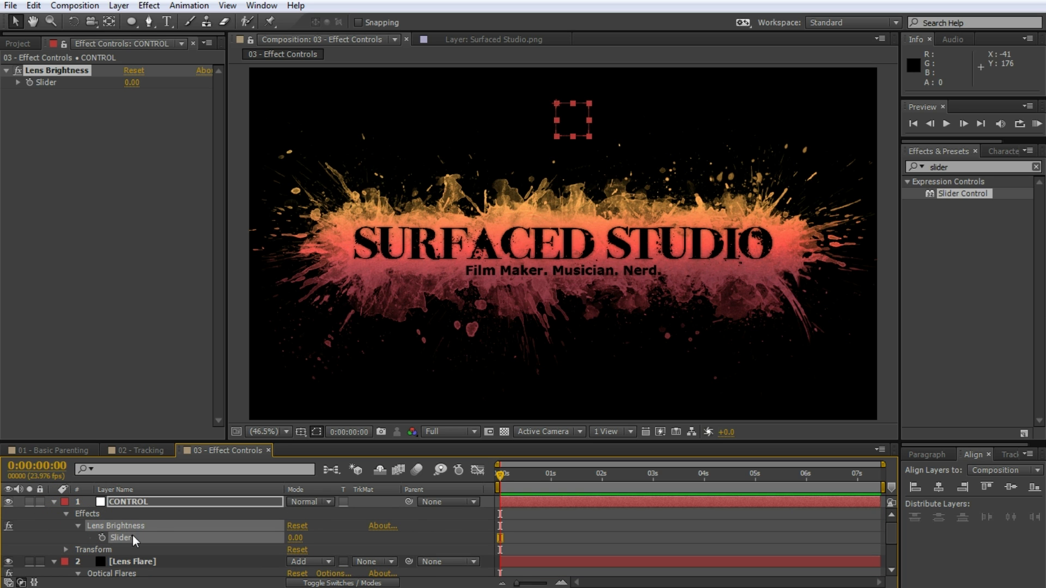
drag(164, 441, 164, 400)
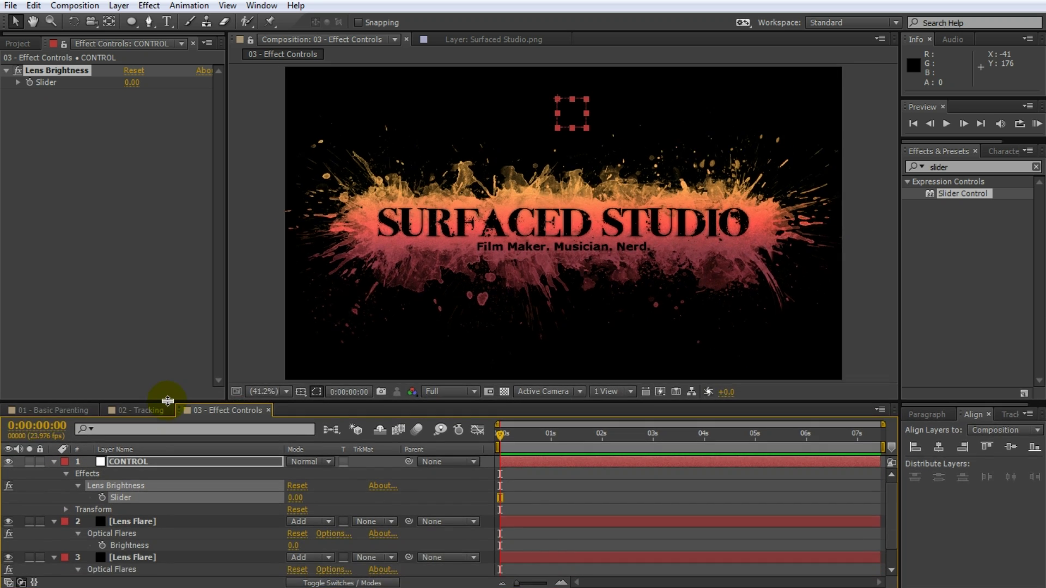
click(142, 550)
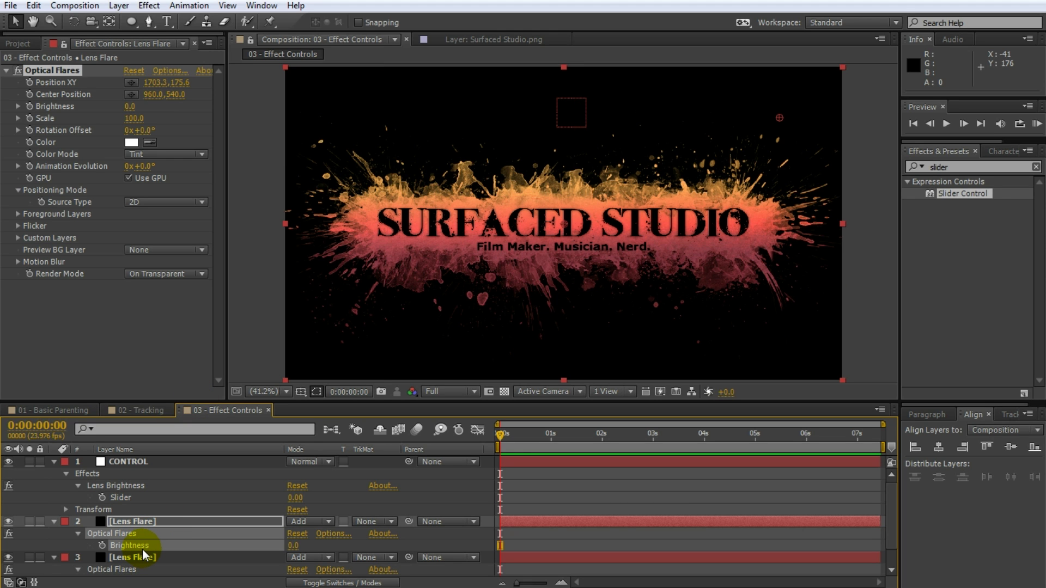
alt+click(103, 545)
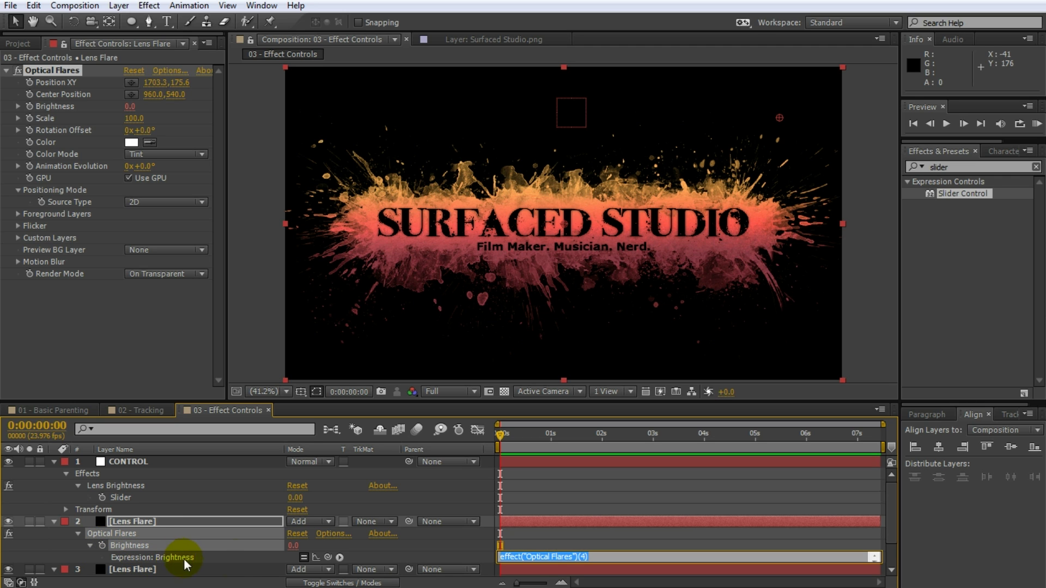
drag(328, 557, 121, 501)
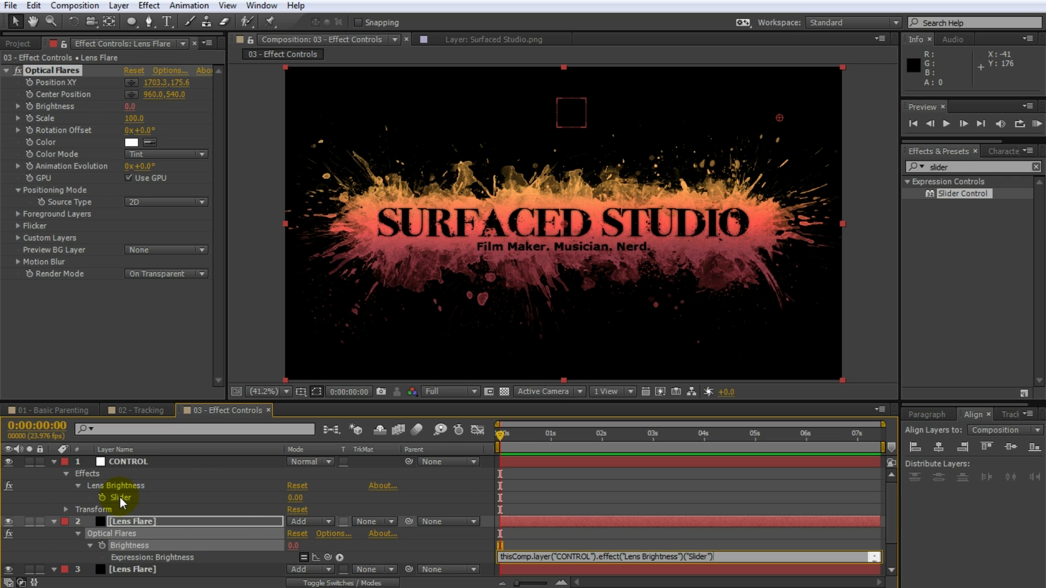
click(565, 542)
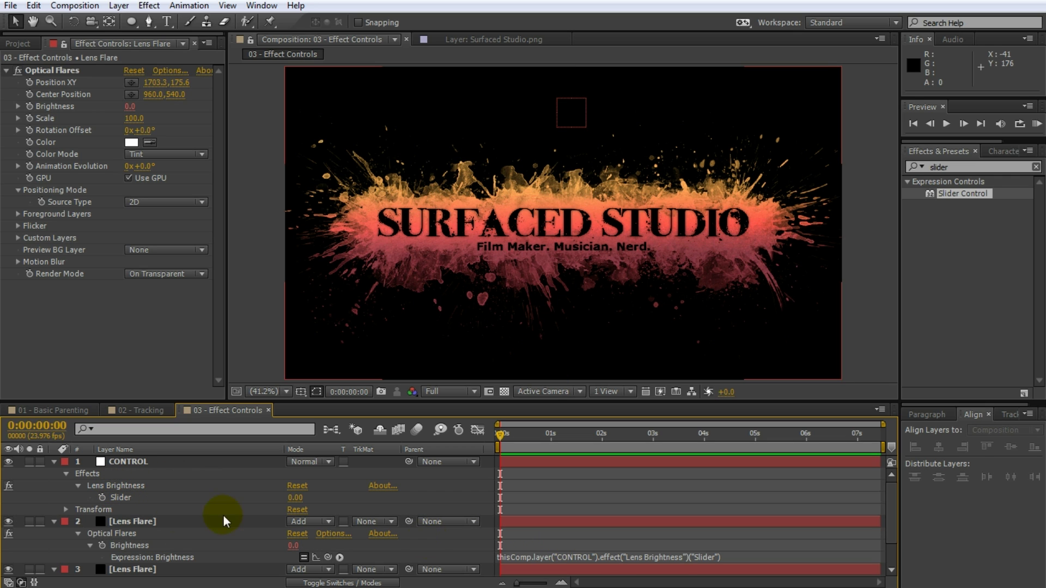
- Link the lower Lens Flare layer's Optical Flares Brightness to the same Lens Brightness slider with an expression
scroll(175, 525, down, 1)
click(137, 557)
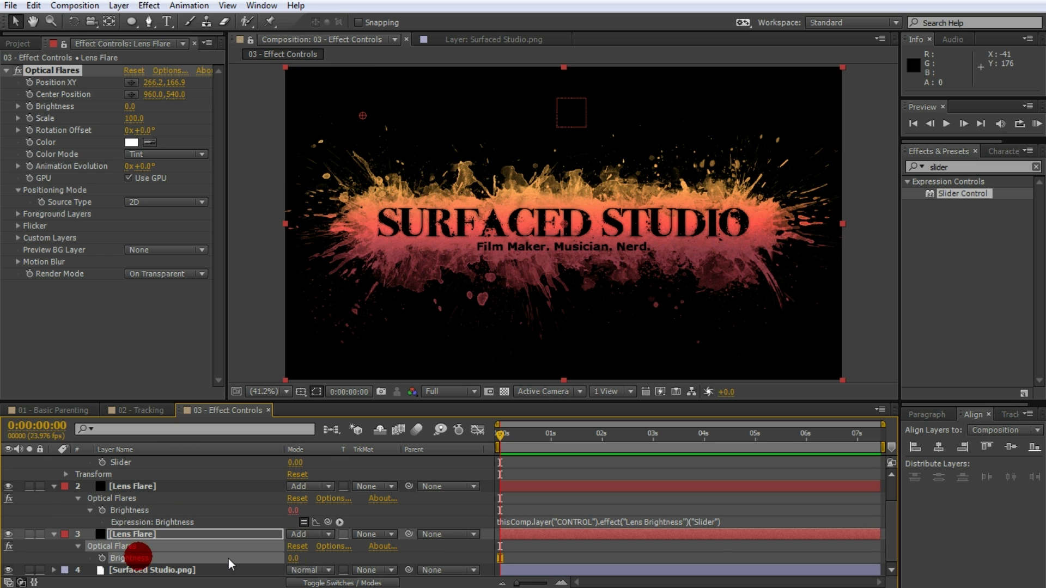
alt+click(102, 558)
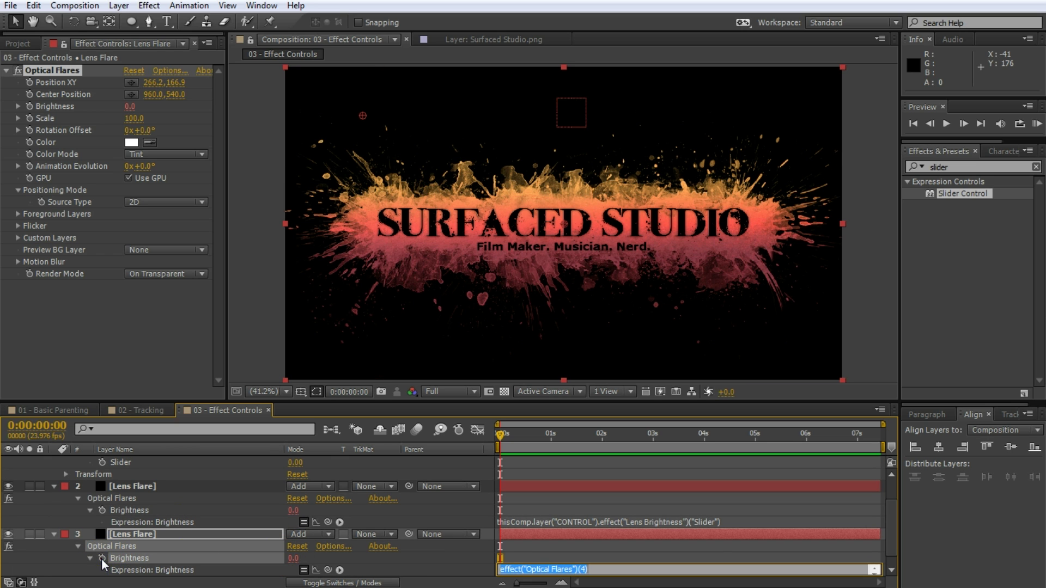
drag(327, 570, 123, 495)
click(562, 555)
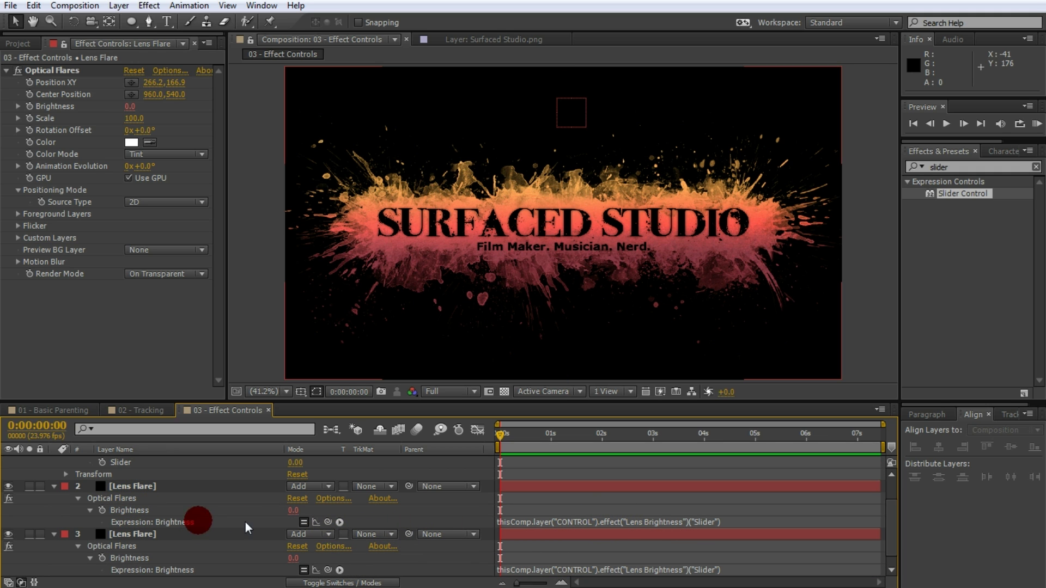
- Collapse both Lens Flare layers and the CONTROL null in the timeline, leaving the CONTROL null selected
click(80, 486)
click(53, 487)
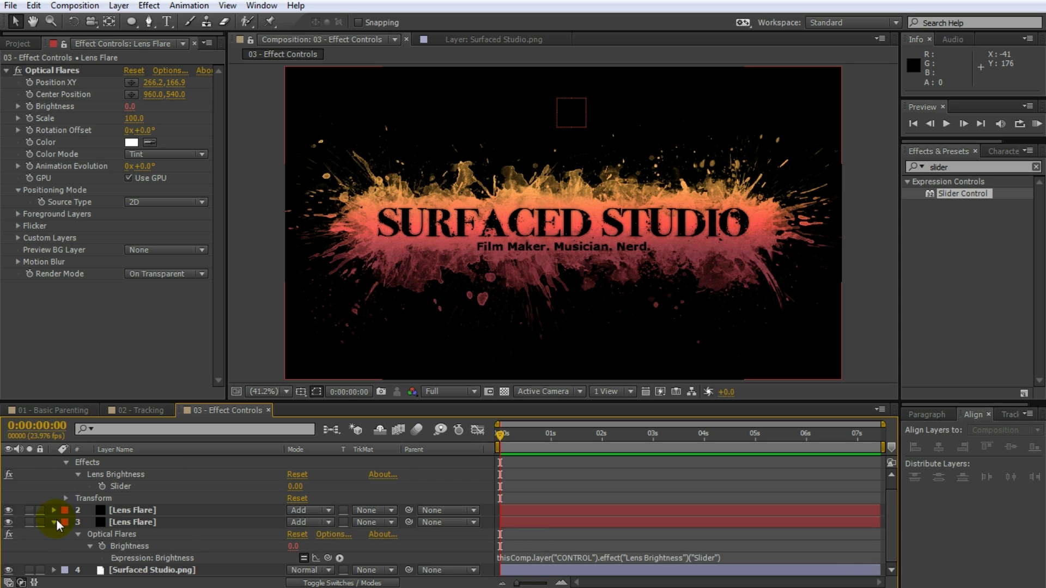
click(54, 534)
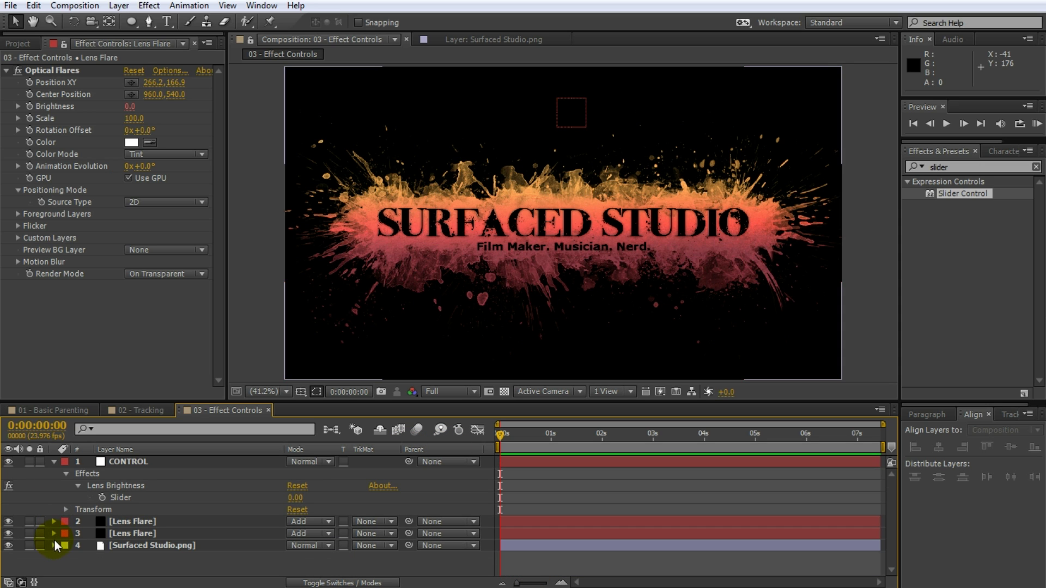
click(54, 461)
click(125, 462)
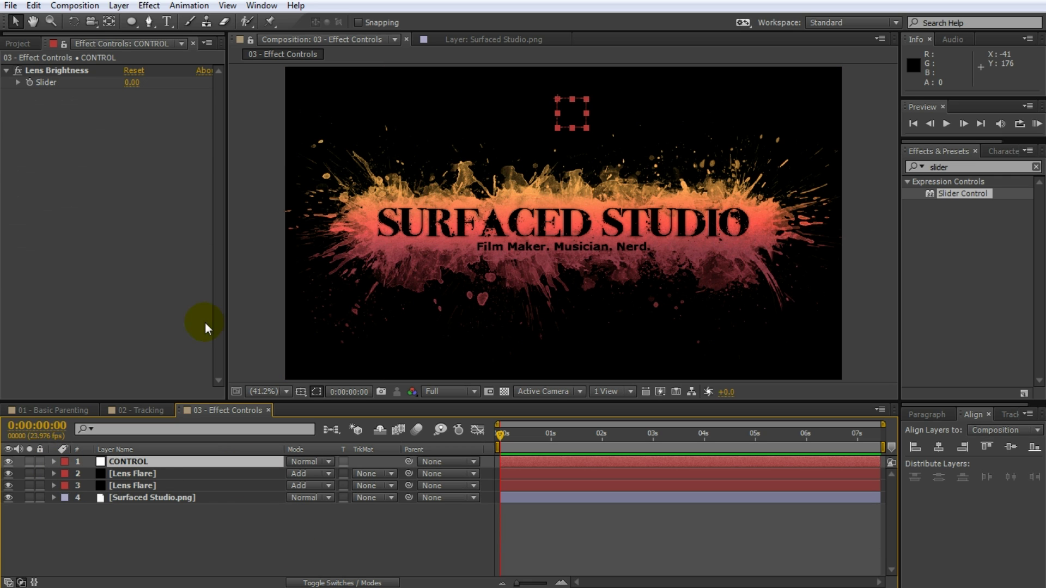
- Keyframe the Lens Brightness slider to 0 at the start, 100 at 1 second and 0 at 3 seconds
click(61, 70)
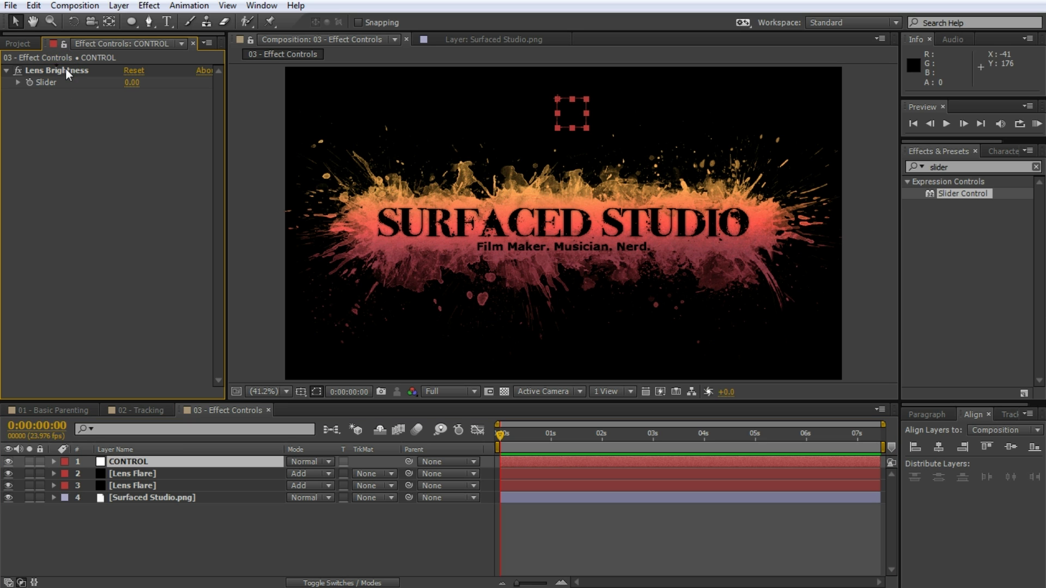
mouse_move(132, 82)
mouse_down()
mouse_move(231, 83)
mouse_move(132, 84)
mouse_up()
click(30, 82)
click(551, 439)
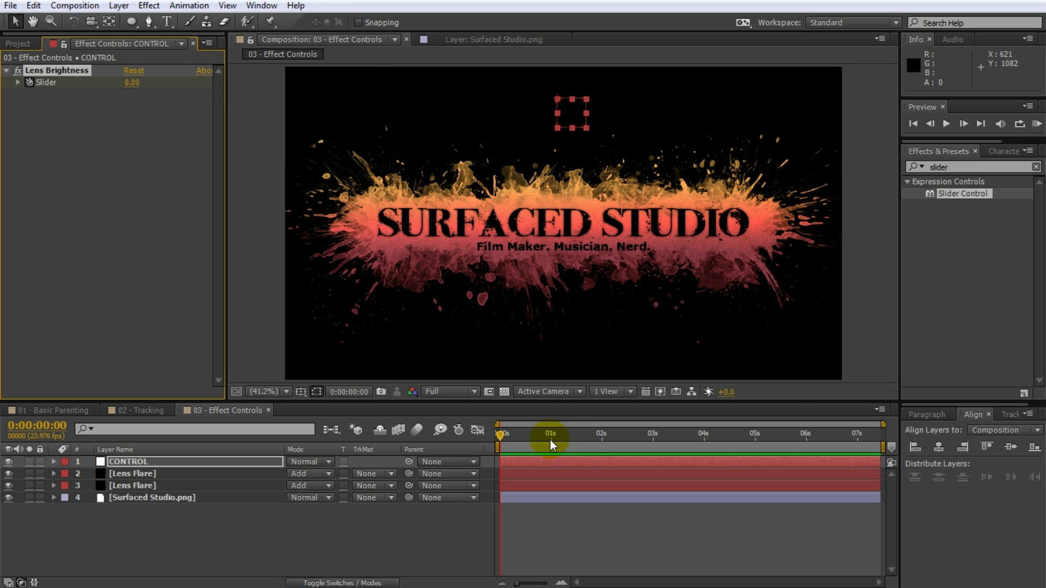
click(132, 82)
text(100)
key(Return)
click(654, 440)
click(132, 82)
text(0)
key(Return)
- Reveal the slider keyframes, add one at 0:00:02:07 and set the slider to 100 at 0:00:02:12
drag(653, 435, 615, 441)
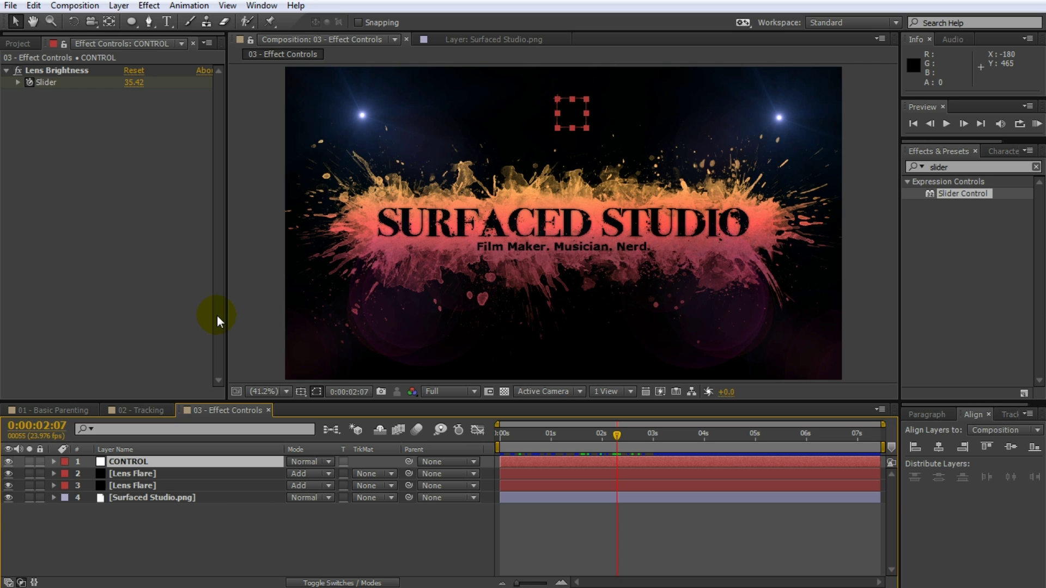
key(u)
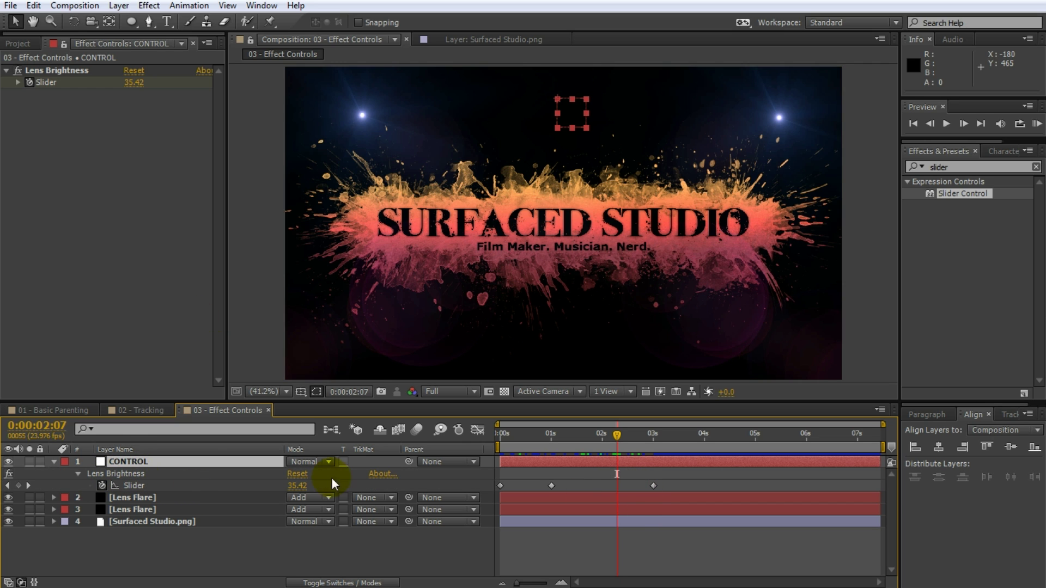
click(18, 485)
key(Page_Down)
key(Page_Down)
key(Page_Down)
key(Page_Down)
key(Page_Down)
click(297, 485)
text(100)
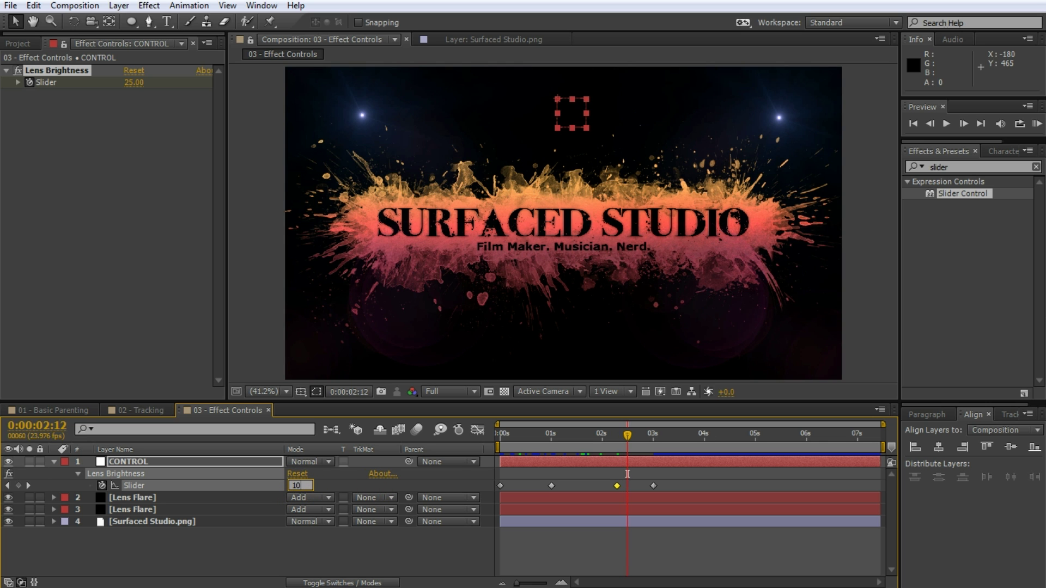
key(Return)
- Add another Lens Brightness slider keyframe five frames past the one at 0:00:02:12
key(Page_Down)
key(Page_Down)
key(Page_Down)
key(Page_Down)
key(Page_Down)
click(297, 485)
- Play the composition from the start to preview the flickering brightness of both lens flares
drag(632, 437, 487, 450)
click(575, 537)
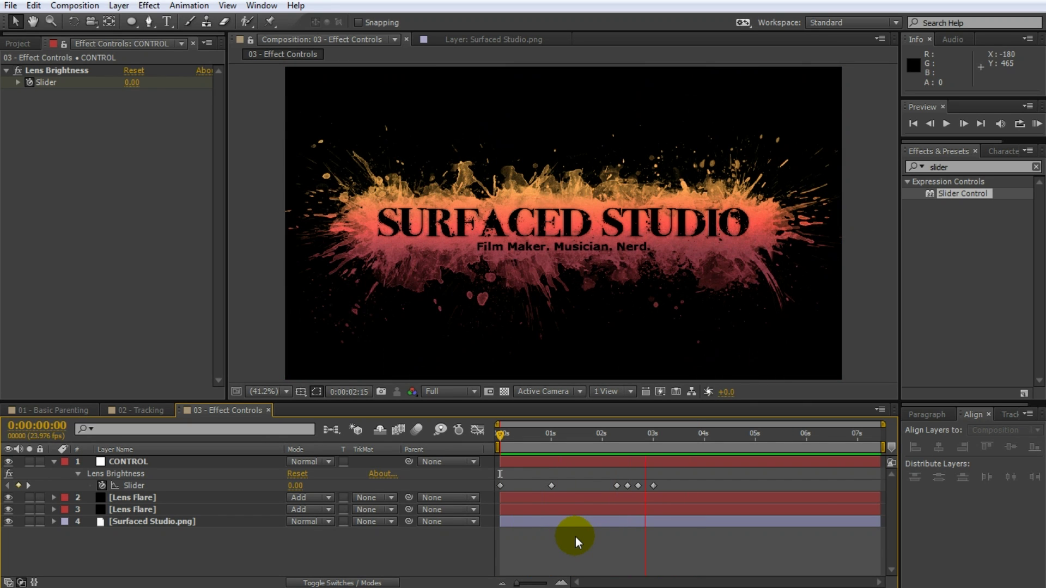
key(space)
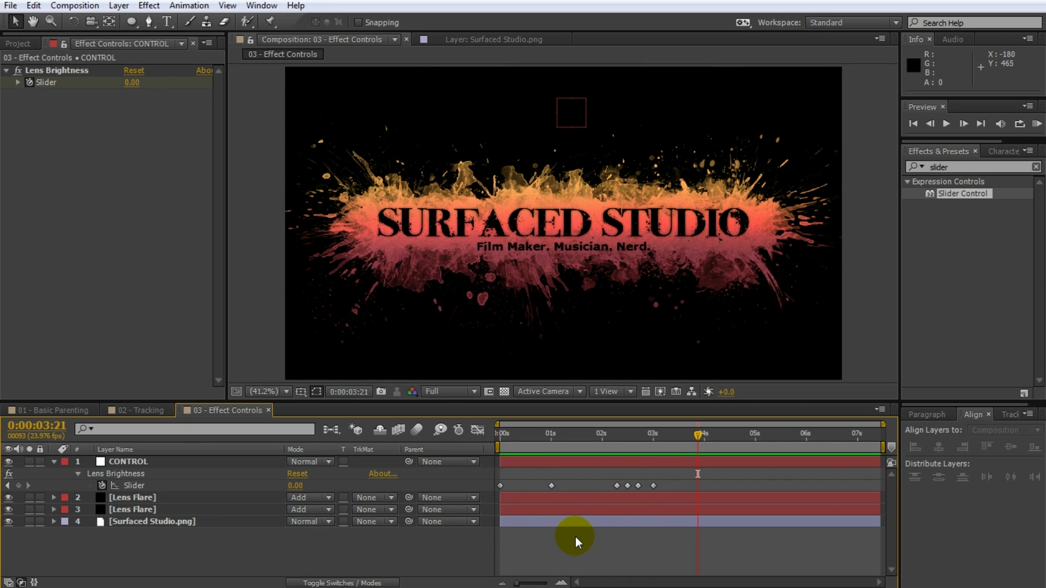